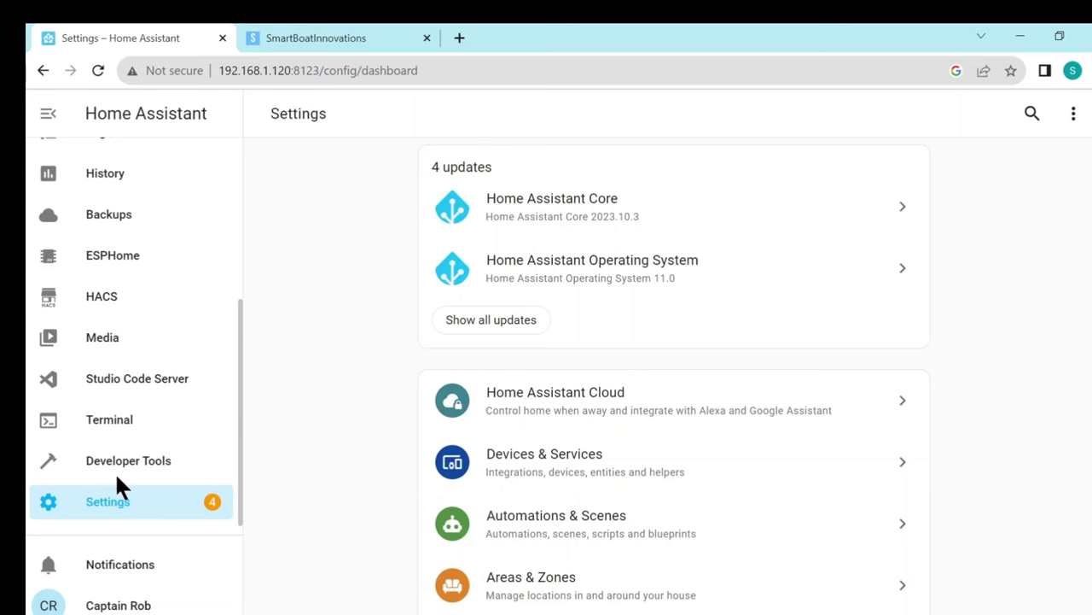
Open the Home Assistant terminal, and open the Miscellaneous Commands code page on the smartboatinnovations.com site.
{"action": "left_click", "coordinate": [108, 419]}
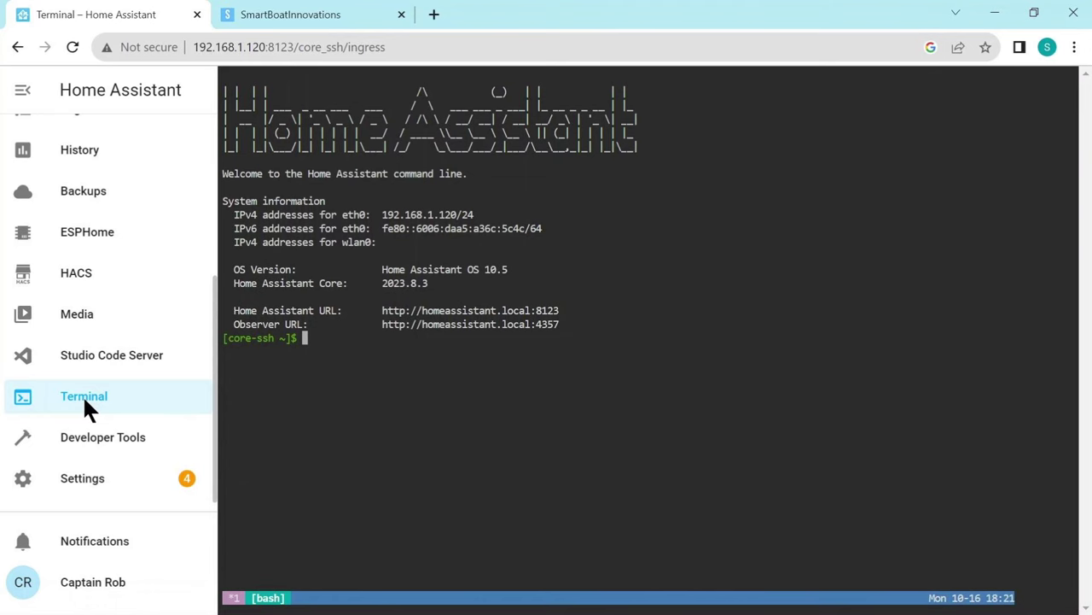
{"action": "left_click", "coordinate": [271, 17]}
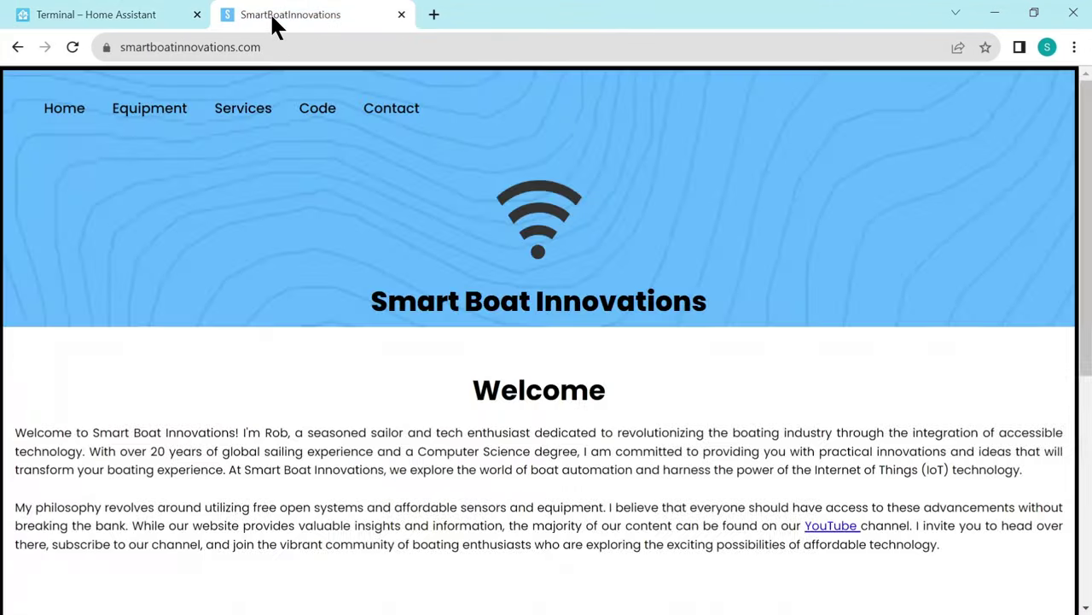
{"action": "left_click", "coordinate": [314, 112]}
{"action": "scroll", "coordinate": [250, 248], "scroll_direction": "down", "scroll_amount": 5}
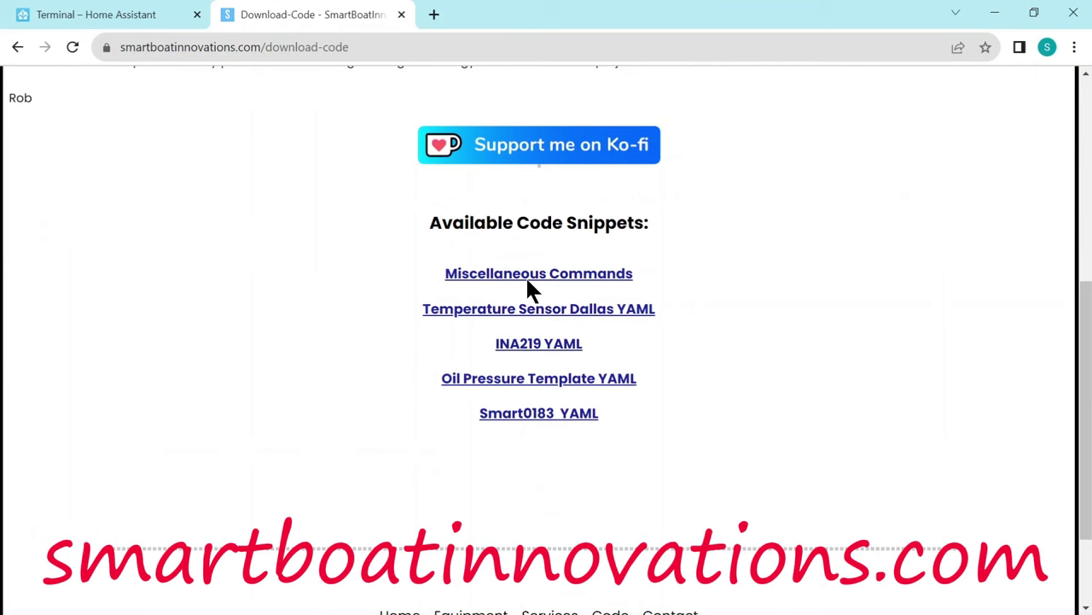
{"action": "left_click", "coordinate": [527, 275]}
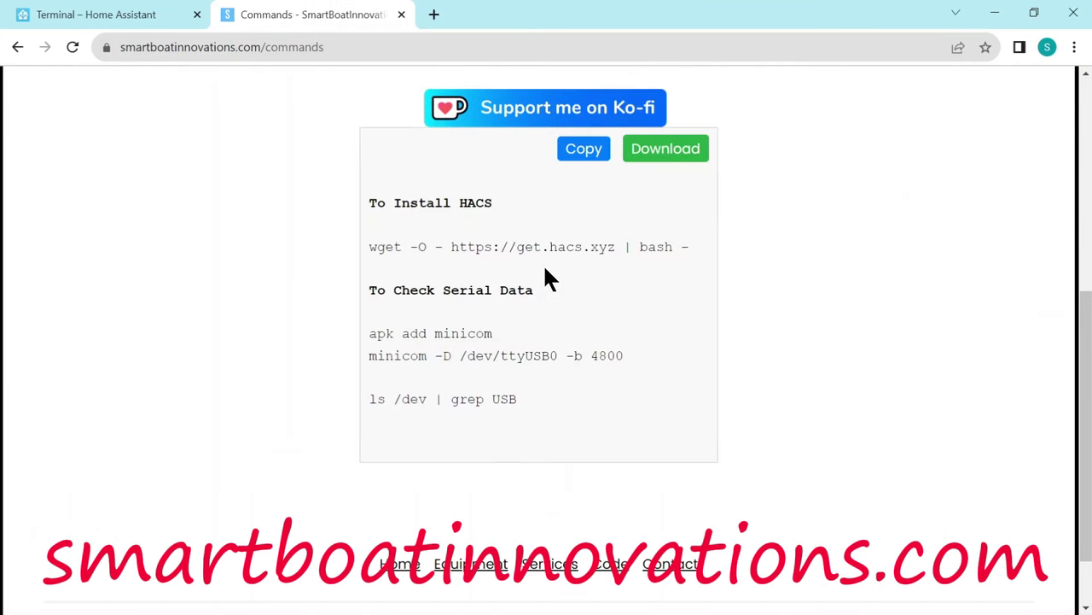
Copy the command "ls /dev | grep USB" from the commands page and run it twice in the Home Assistant terminal.
{"action": "left_click_drag", "start_coordinate": [369, 400], "coordinate": [514, 398]}
{"action": "key", "text": "ctrl+c"}
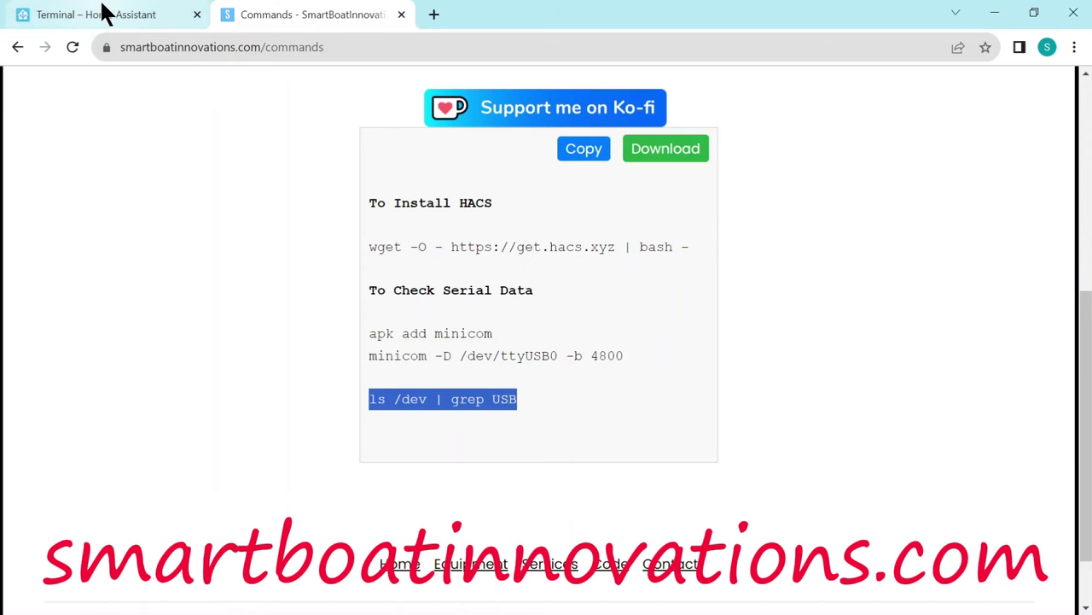
{"action": "left_click", "coordinate": [102, 15]}
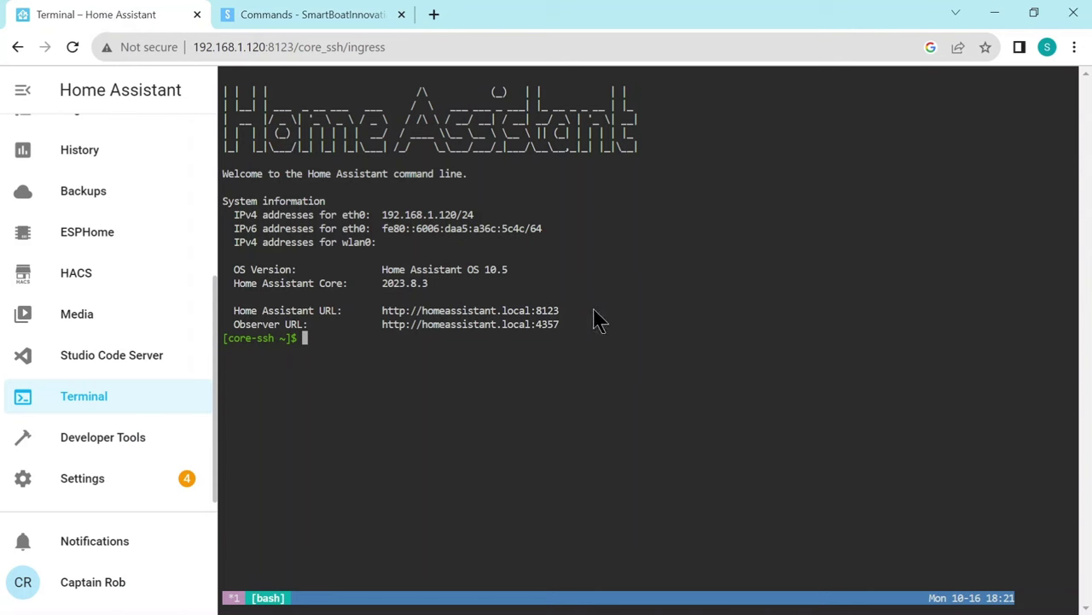
{"action": "key", "text": "ctrl+v"}
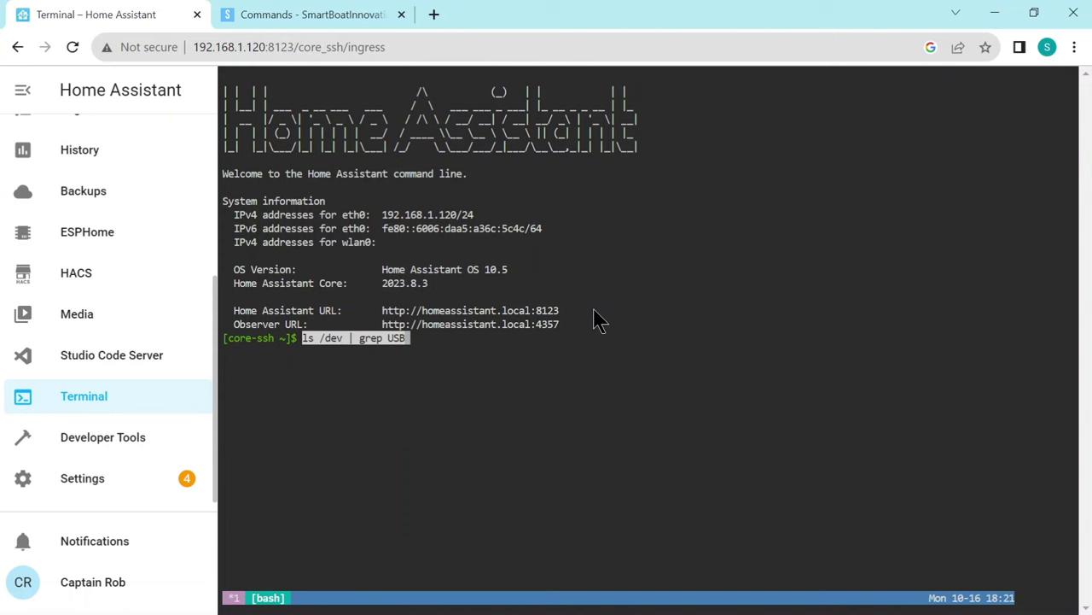
{"action": "key", "text": "Return"}
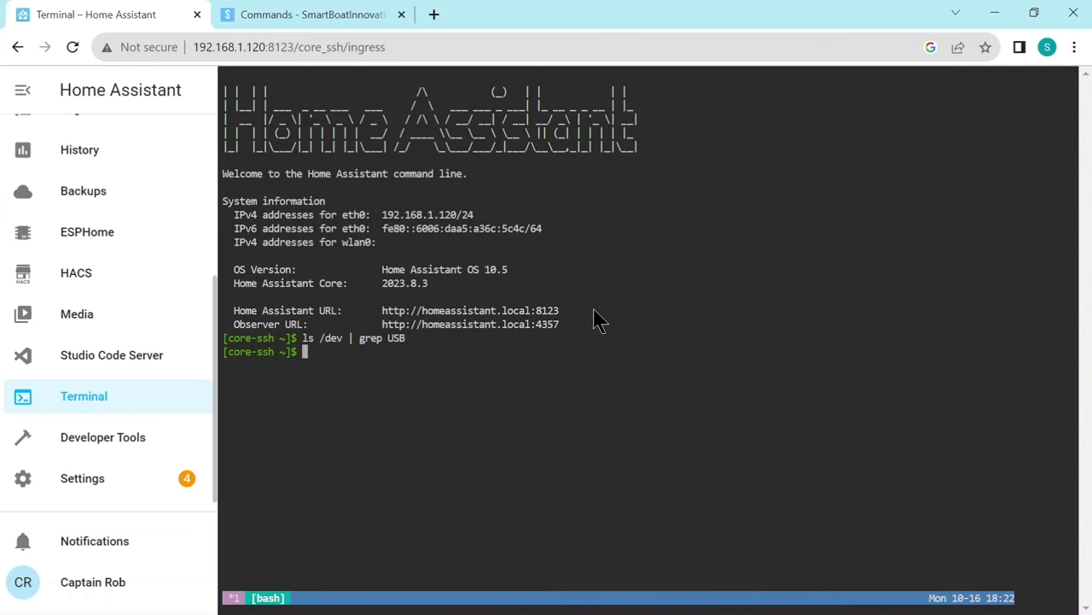
{"action": "key", "text": "ctrl+v"}
{"action": "key", "text": "Return"}
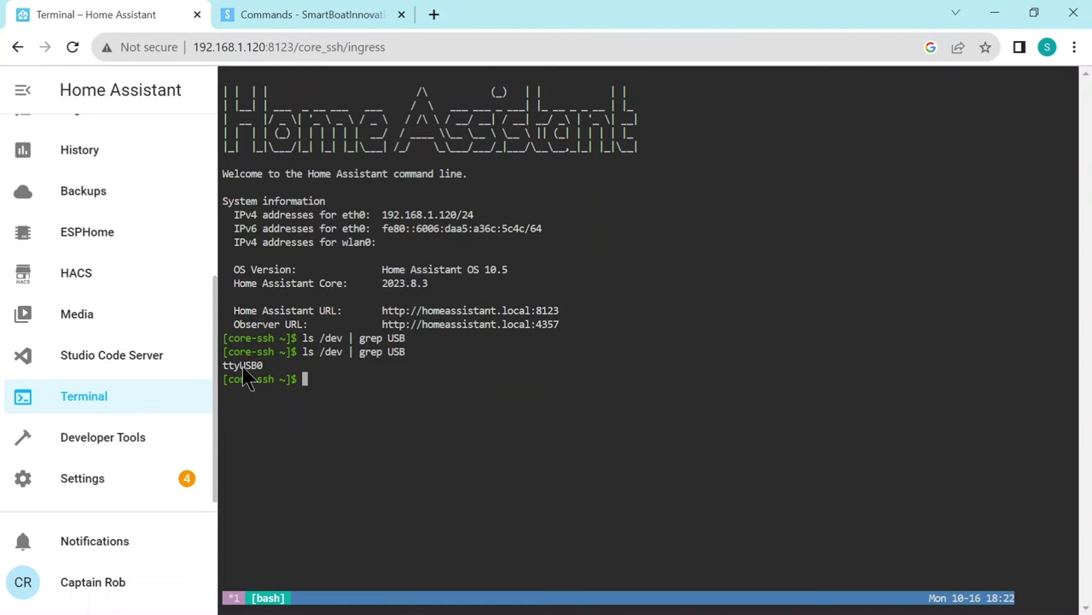
Copy "apk add minicom" from the commands page and run it in the terminal to install minicom.
{"action": "left_click", "coordinate": [311, 17]}
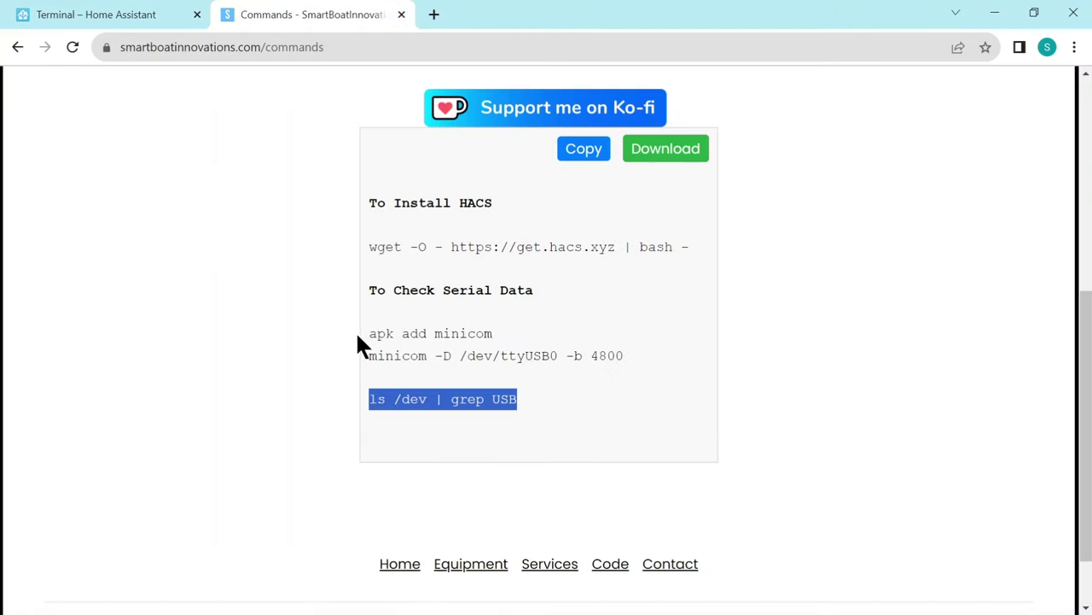
{"action": "left_click_drag", "start_coordinate": [367, 334], "coordinate": [492, 335]}
{"action": "key", "text": "ctrl+c"}
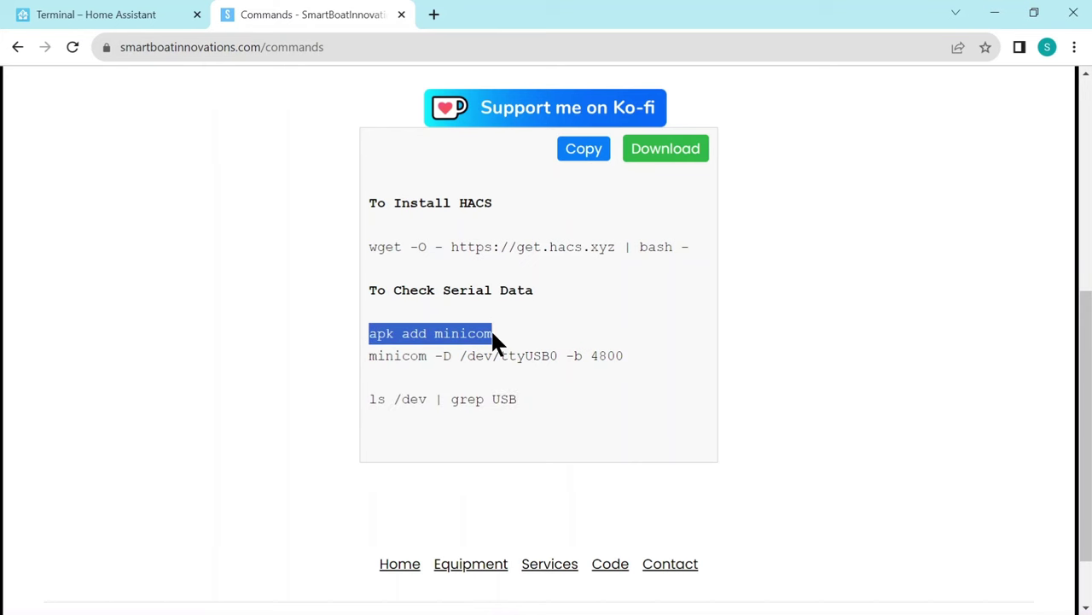
{"action": "left_click", "coordinate": [122, 15]}
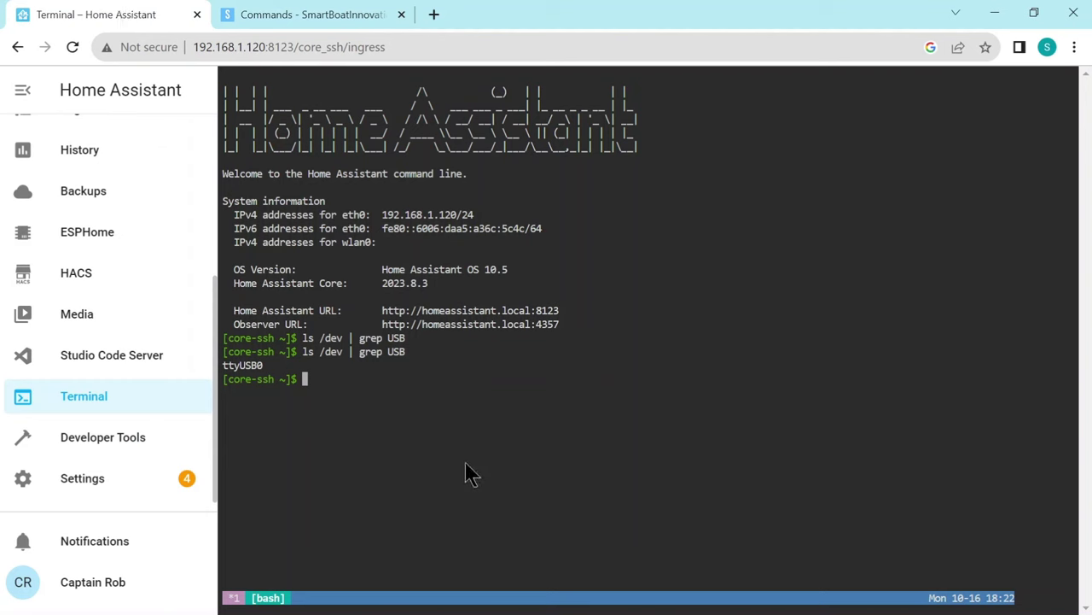
{"action": "key", "text": "ctrl+v"}
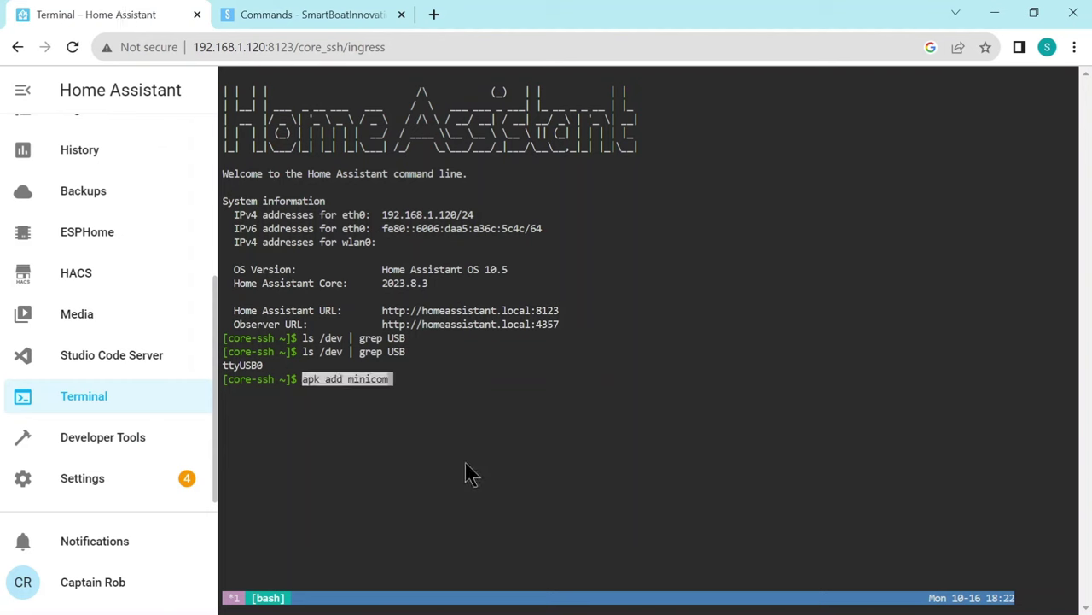
{"action": "key", "text": "Return"}
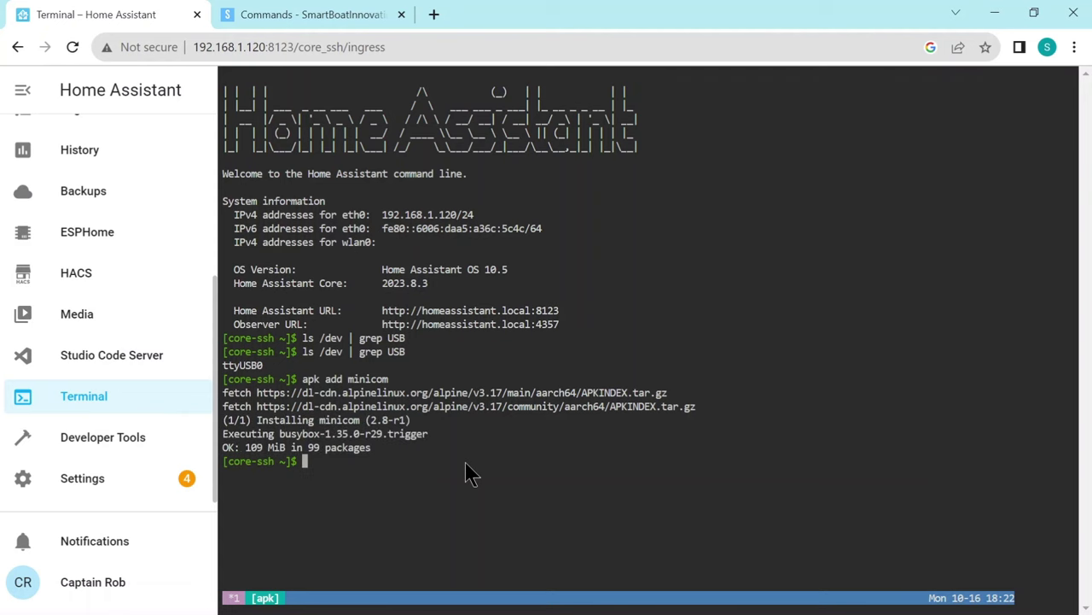
Copy "minicom -D /dev/ttyUSB0 -b 4800" from the commands page and run it in the terminal to view the serial data.
{"action": "left_click", "coordinate": [329, 21]}
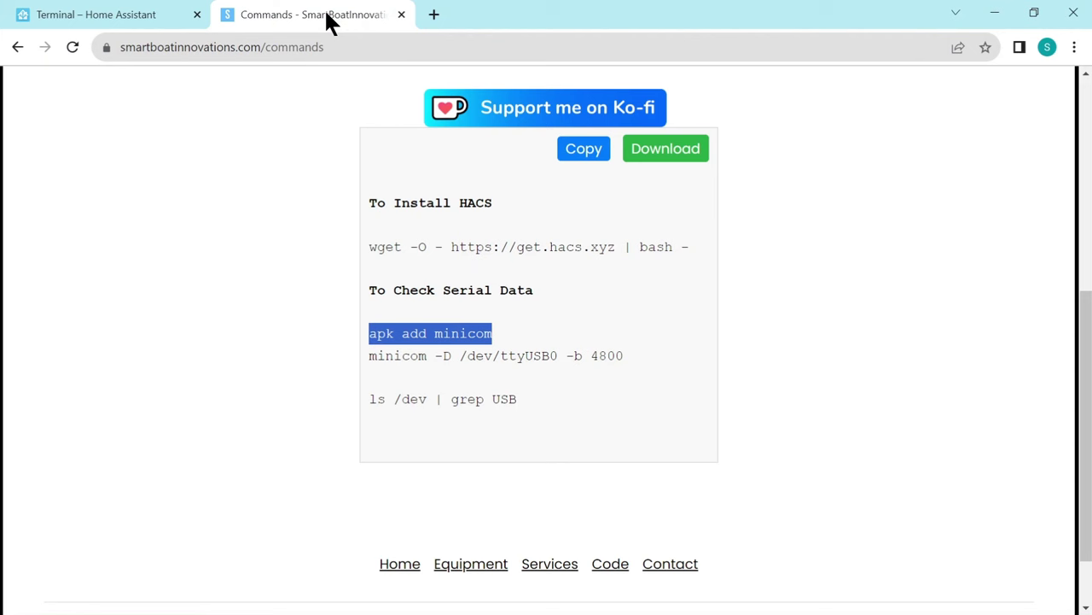
{"action": "left_click", "coordinate": [372, 356]}
{"action": "left_click_drag", "start_coordinate": [372, 356], "coordinate": [623, 360]}
{"action": "key", "text": "ctrl+c"}
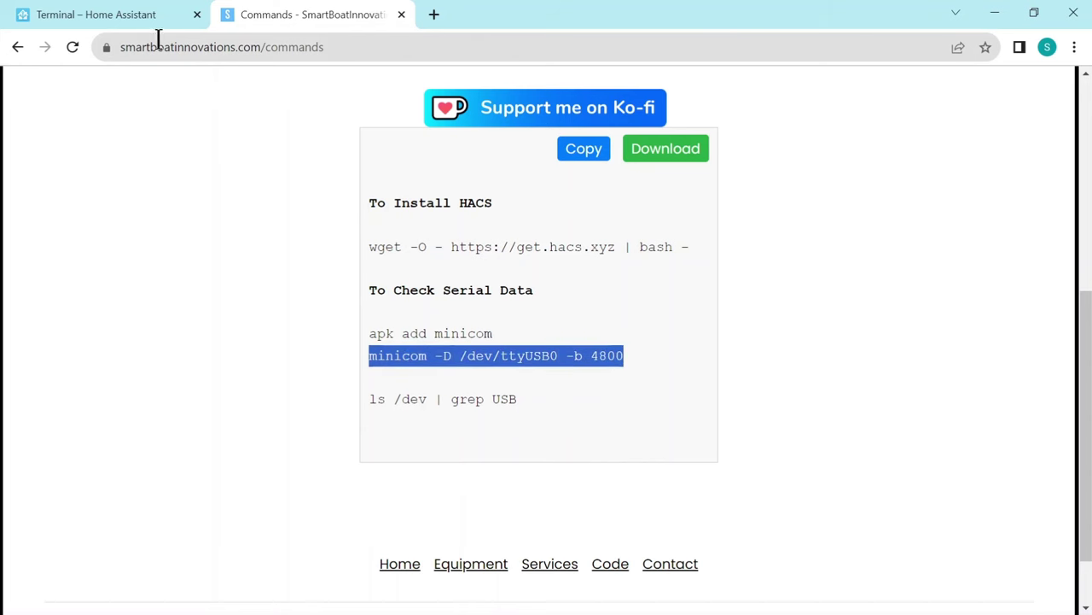
{"action": "left_click", "coordinate": [81, 14]}
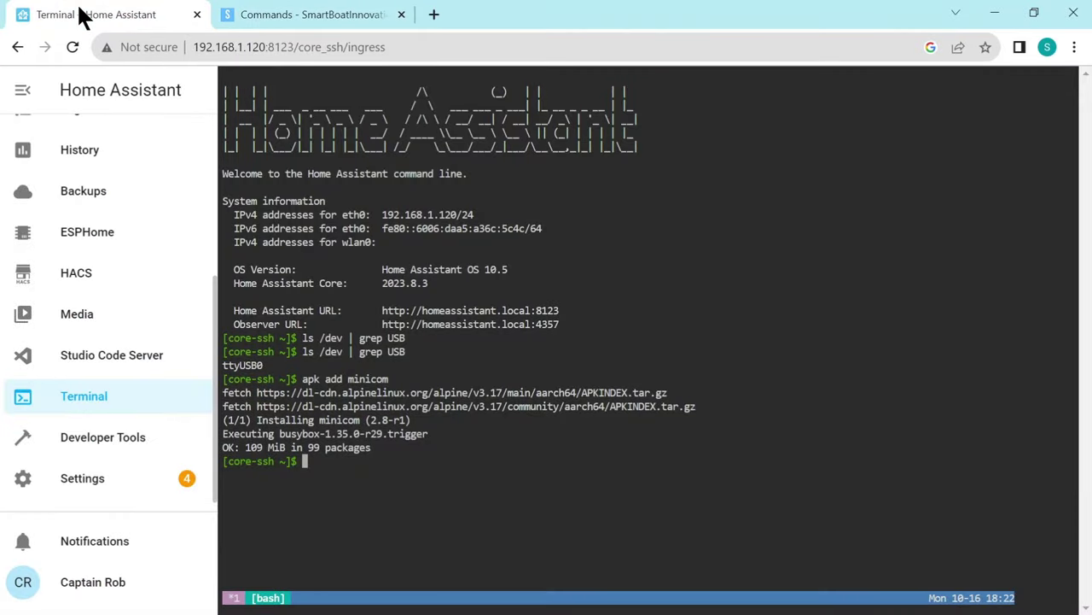
{"action": "key", "text": "ctrl+v"}
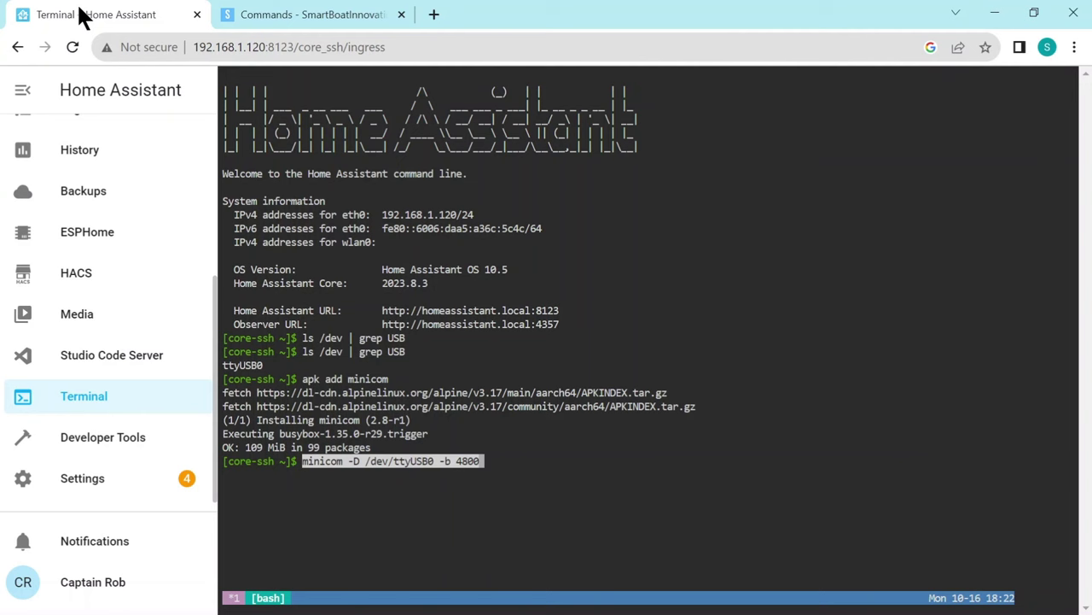
{"action": "key", "text": "Return"}
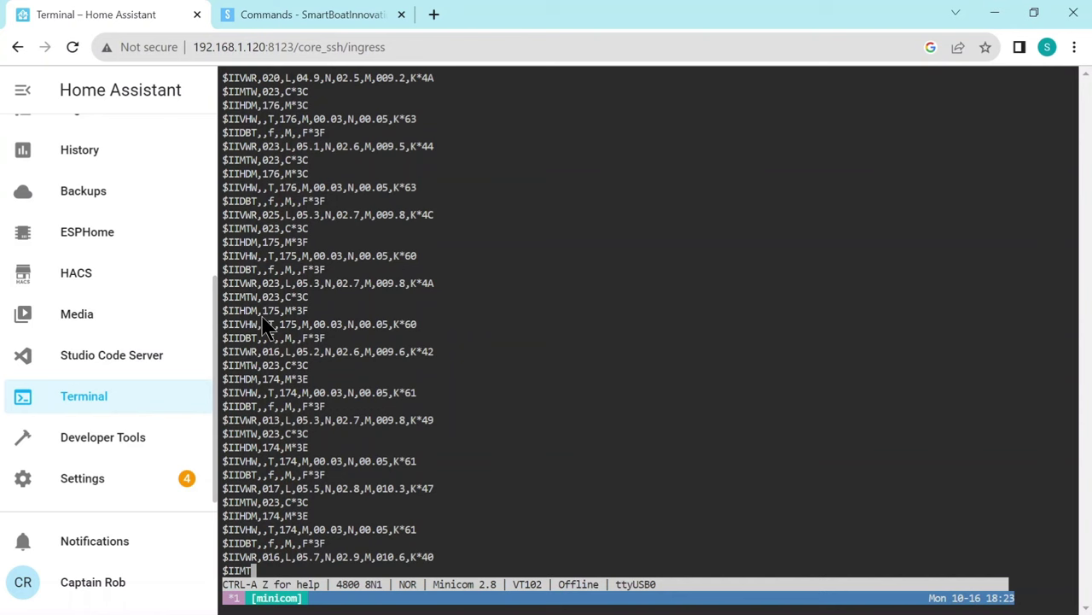
Kill the terminal pane running minicom and confirm.
{"action": "key", "text": "ctrl+b"}
{"action": "key", "text": "x"}
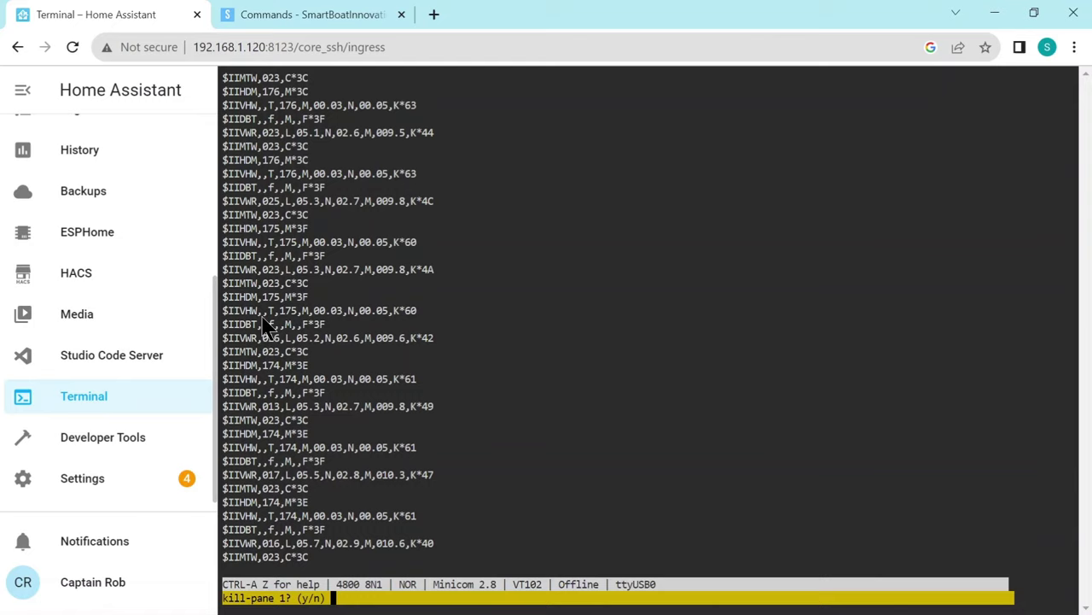
{"action": "key", "text": "y"}
Open the custom repositories dialog for integrations in HACS.
{"action": "left_click", "coordinate": [75, 274]}
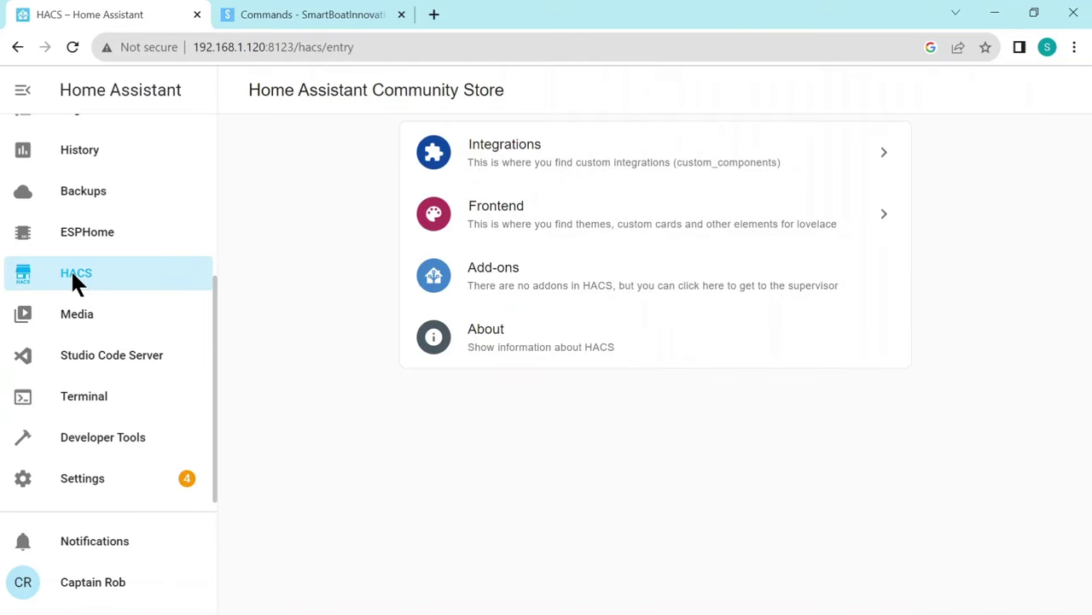
{"action": "left_click", "coordinate": [517, 145]}
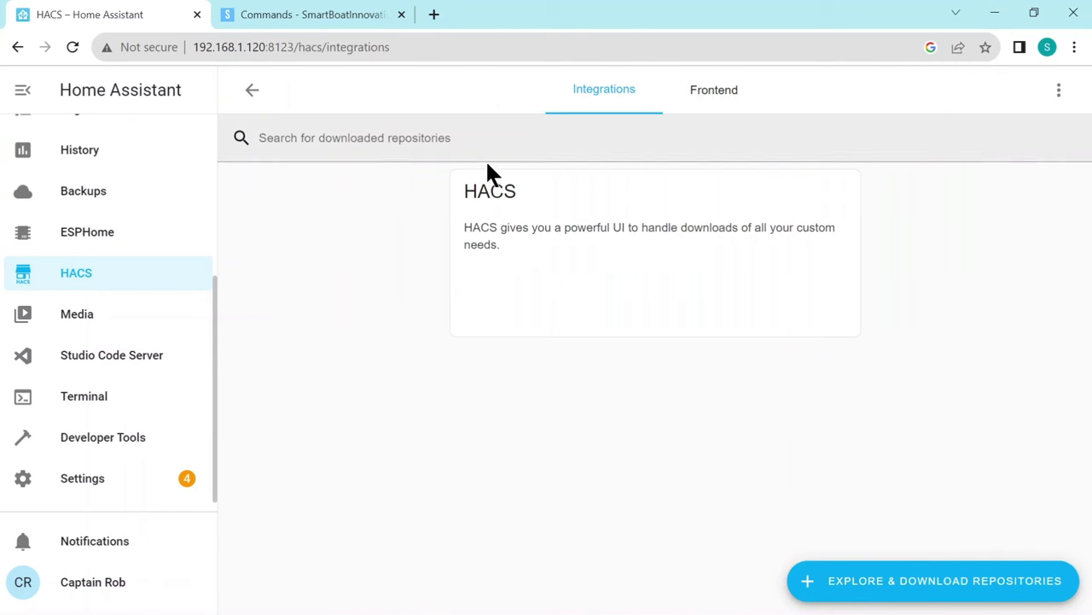
{"action": "left_click", "coordinate": [1058, 92]}
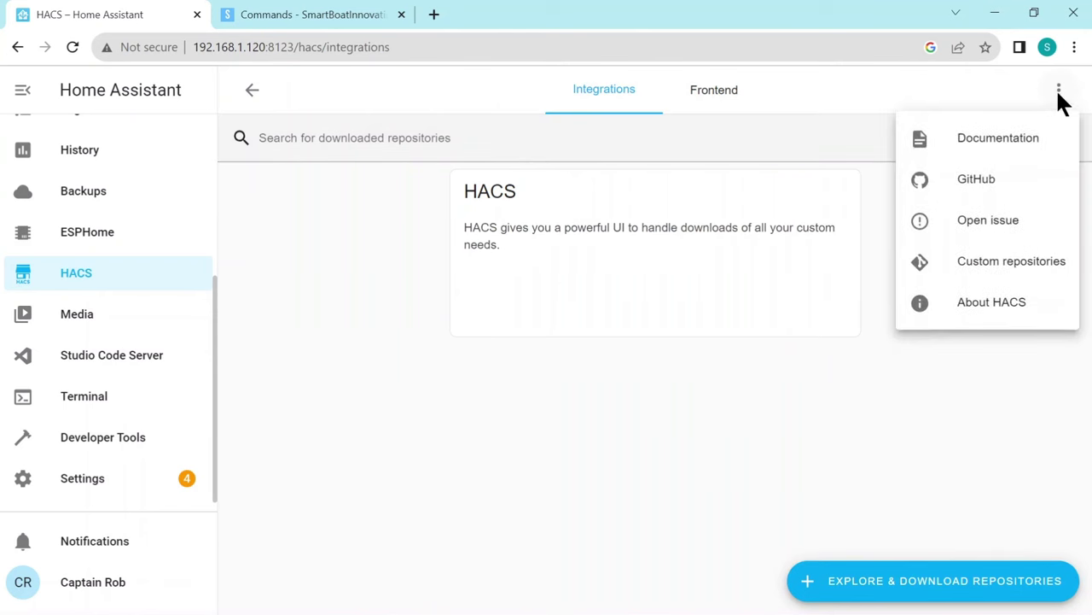
{"action": "left_click", "coordinate": [997, 262]}
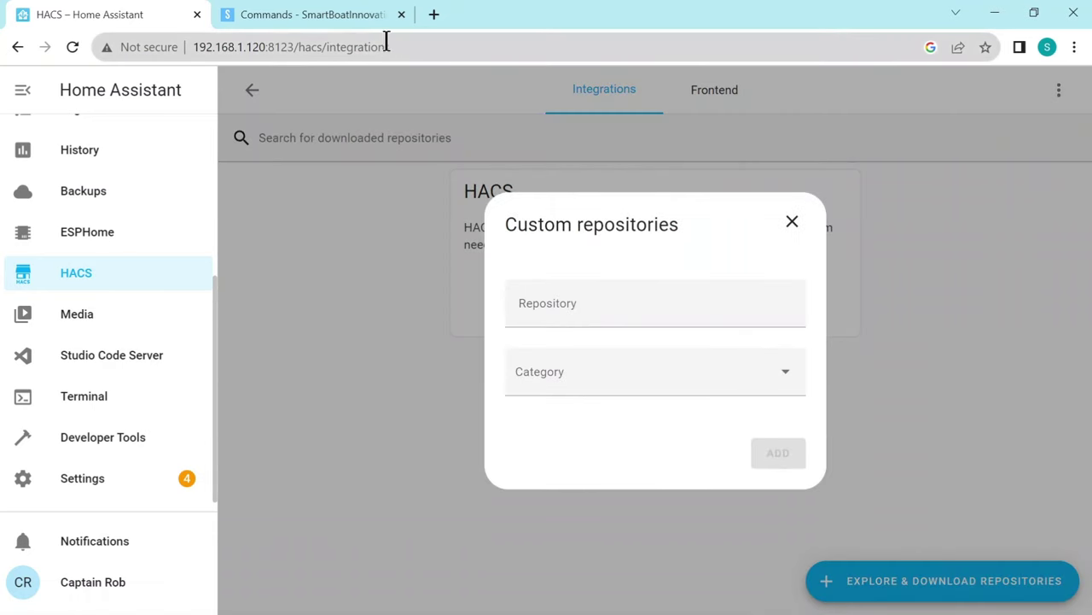
Open the Smart0183 YAML code page on the Smart Boat Innovations site and copy the URL of its ha-smart0183 GitHub repository.
{"action": "left_click", "coordinate": [321, 19]}
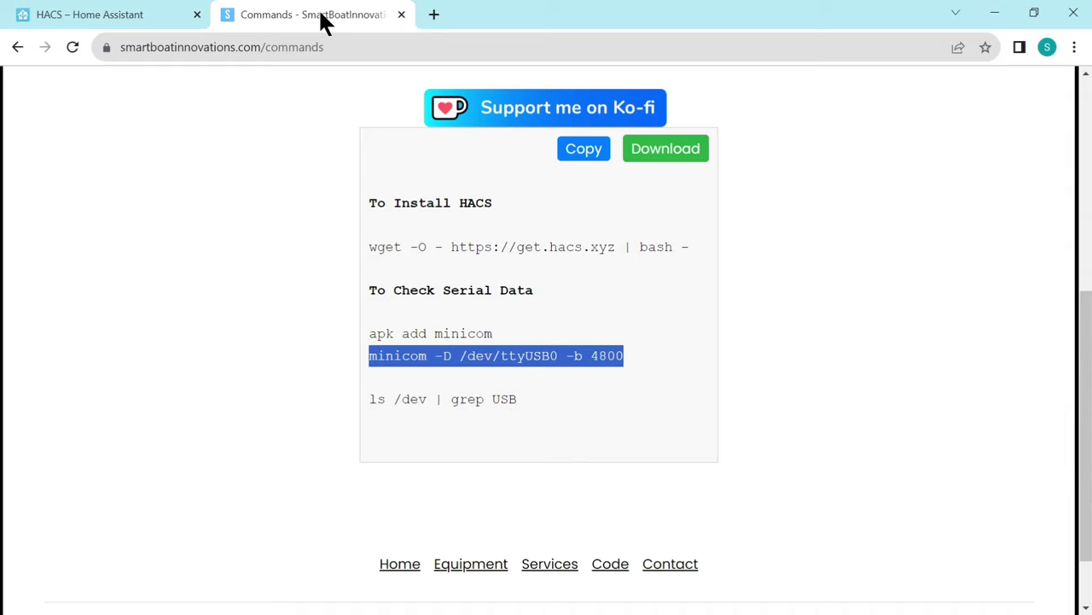
{"action": "scroll", "coordinate": [256, 213], "scroll_direction": "up", "scroll_amount": 5}
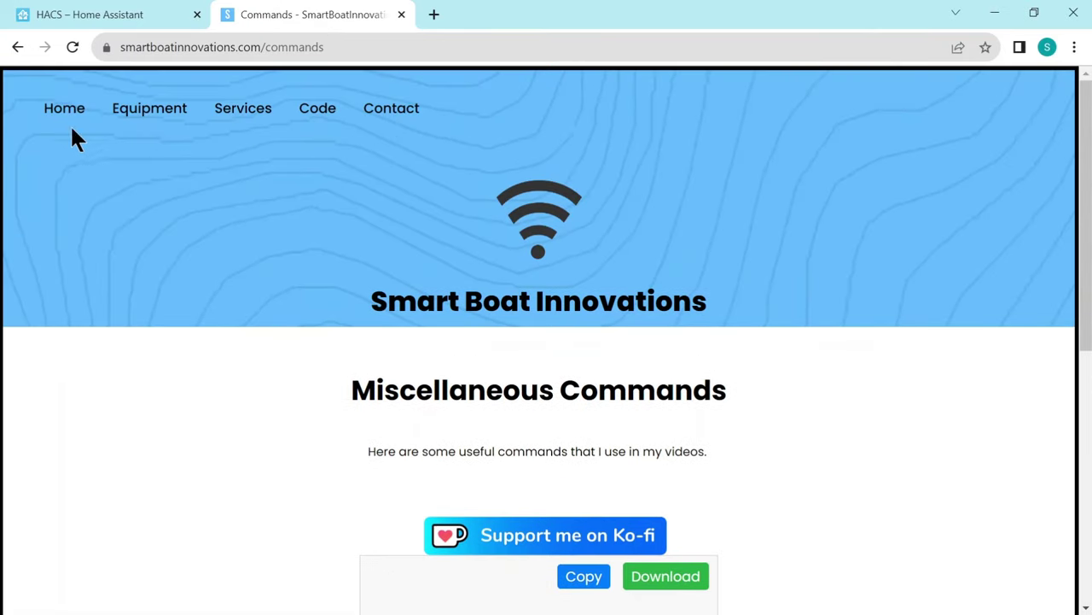
{"action": "left_click", "coordinate": [62, 109]}
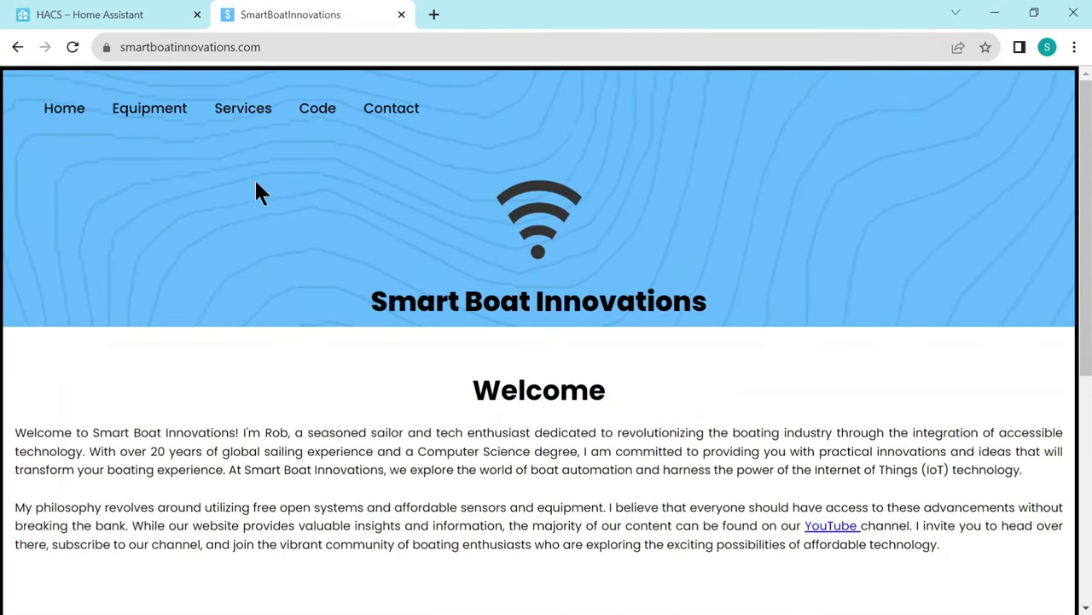
{"action": "left_click", "coordinate": [325, 108]}
{"action": "scroll", "coordinate": [312, 249], "scroll_direction": "down", "scroll_amount": 5}
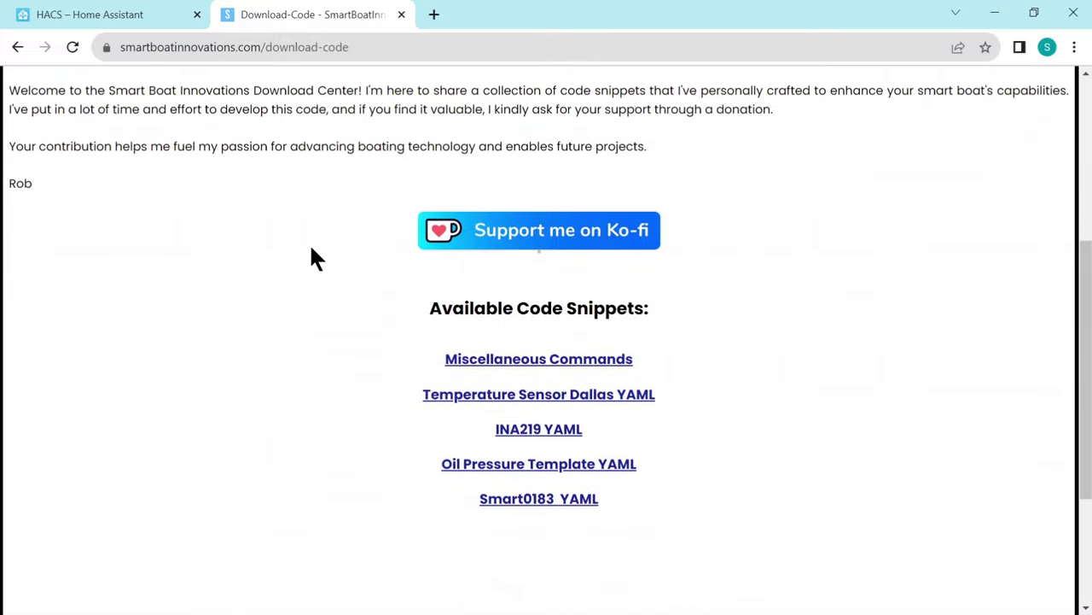
{"action": "left_click", "coordinate": [506, 495]}
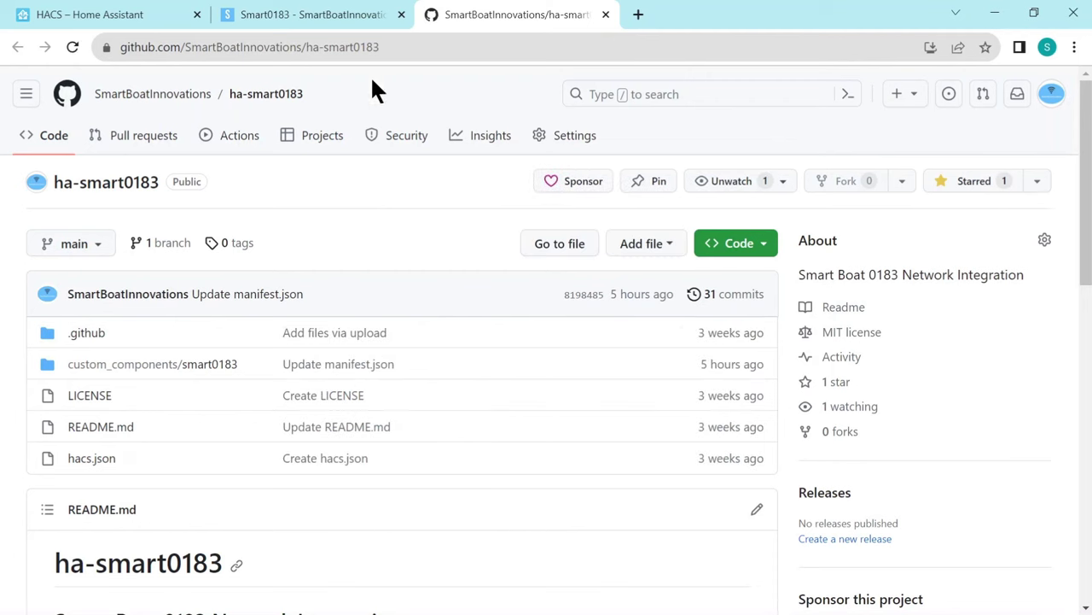
{"action": "left_click", "coordinate": [386, 47]}
{"action": "key", "text": "ctrl+c"}
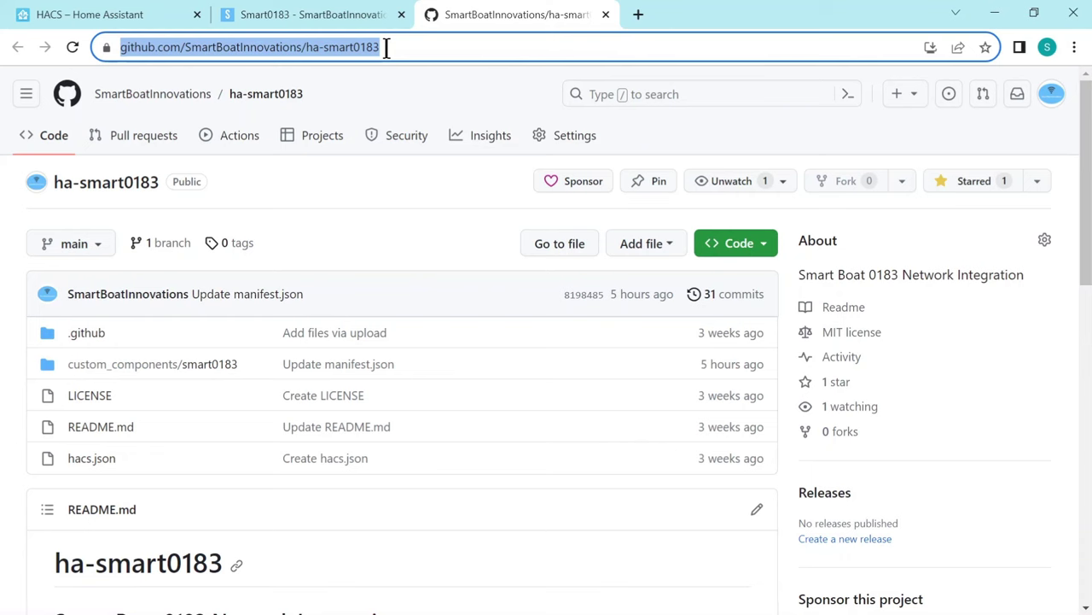
{"action": "left_click", "coordinate": [89, 19]}
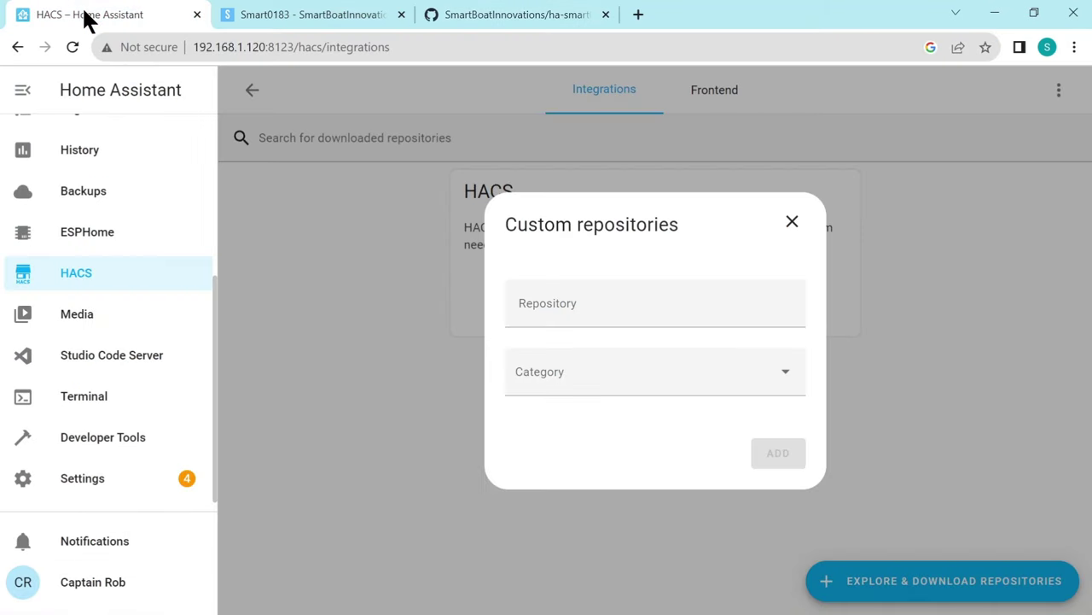
{"action": "left_click", "coordinate": [575, 305]}
{"action": "key", "text": "ctrl+v"}
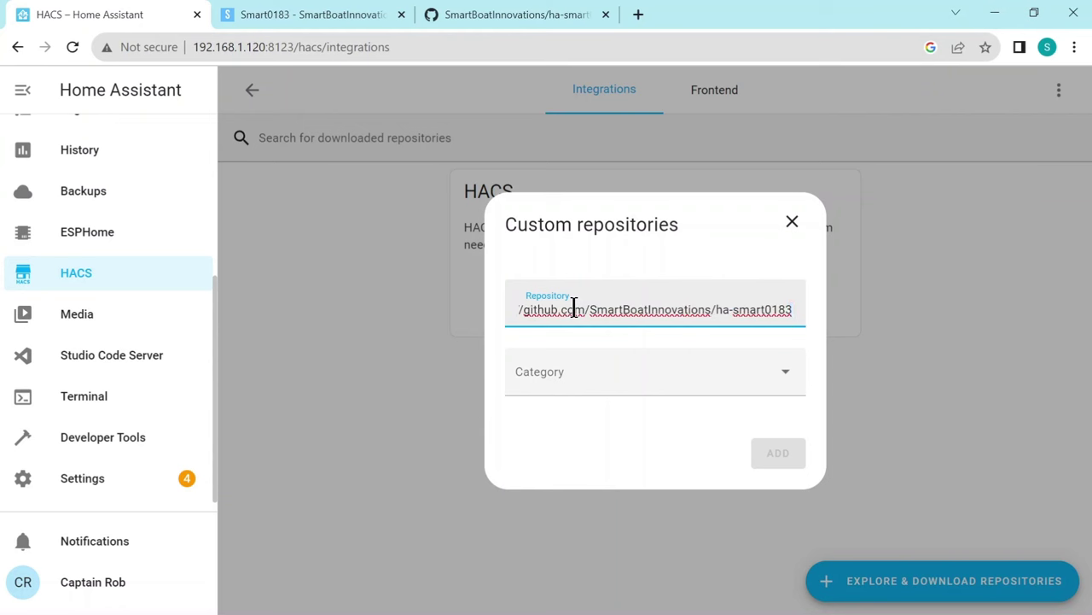
{"action": "left_click", "coordinate": [786, 370]}
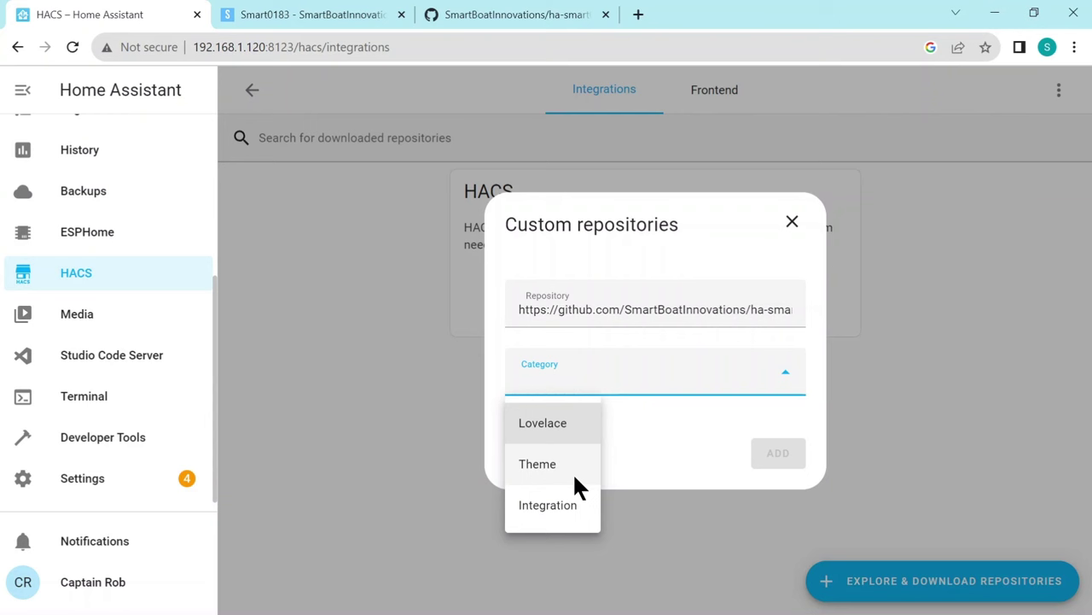
{"action": "left_click", "coordinate": [557, 510]}
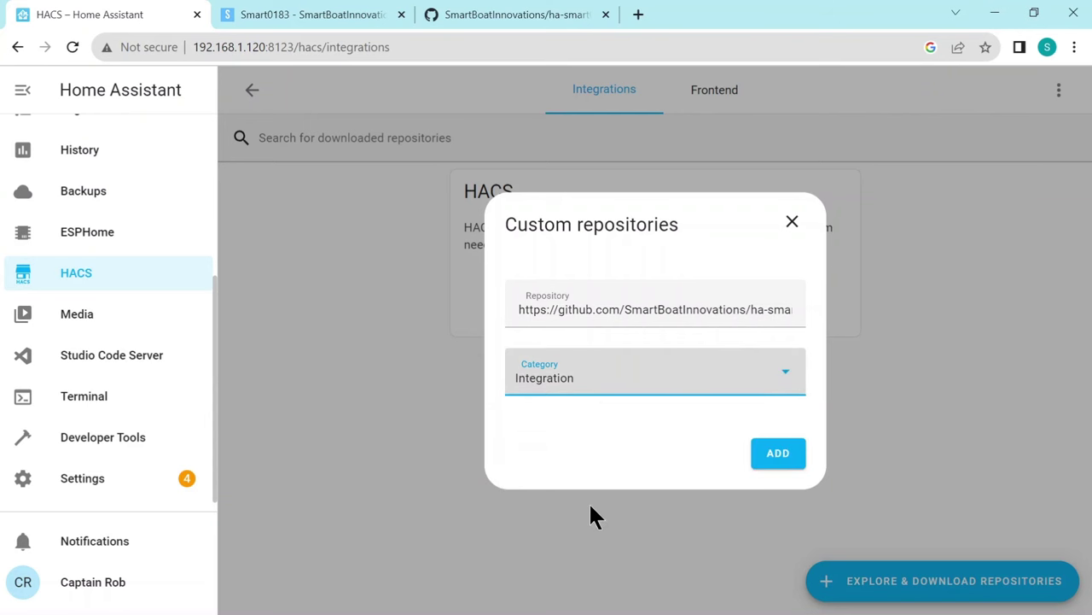
{"action": "left_click", "coordinate": [781, 445]}
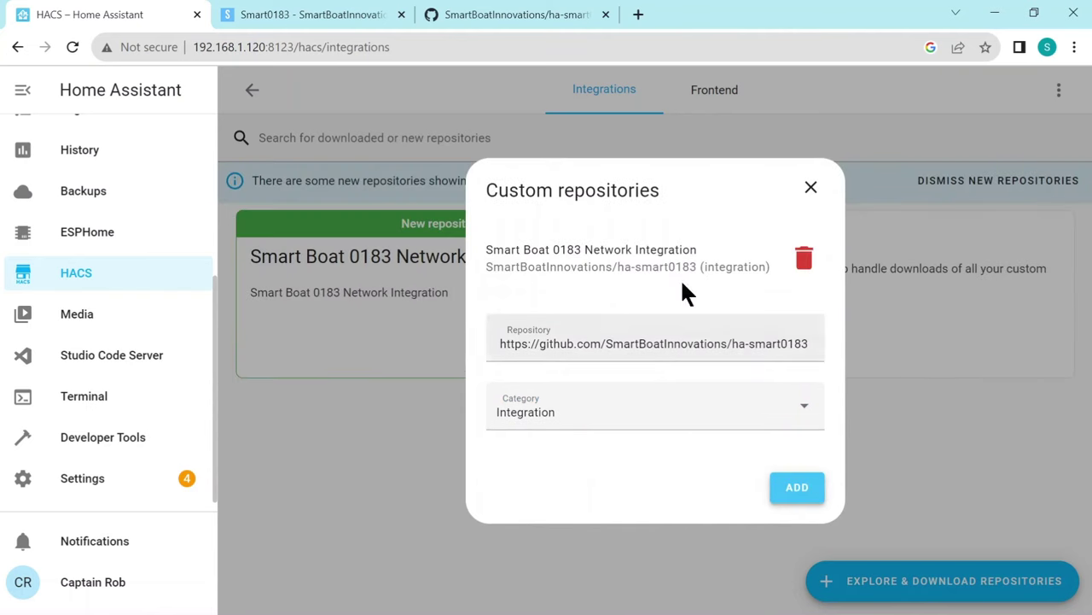
Download the Smart Boat 0183 Network Integration in HACS and return to the integrations list.
{"action": "left_click", "coordinate": [809, 188]}
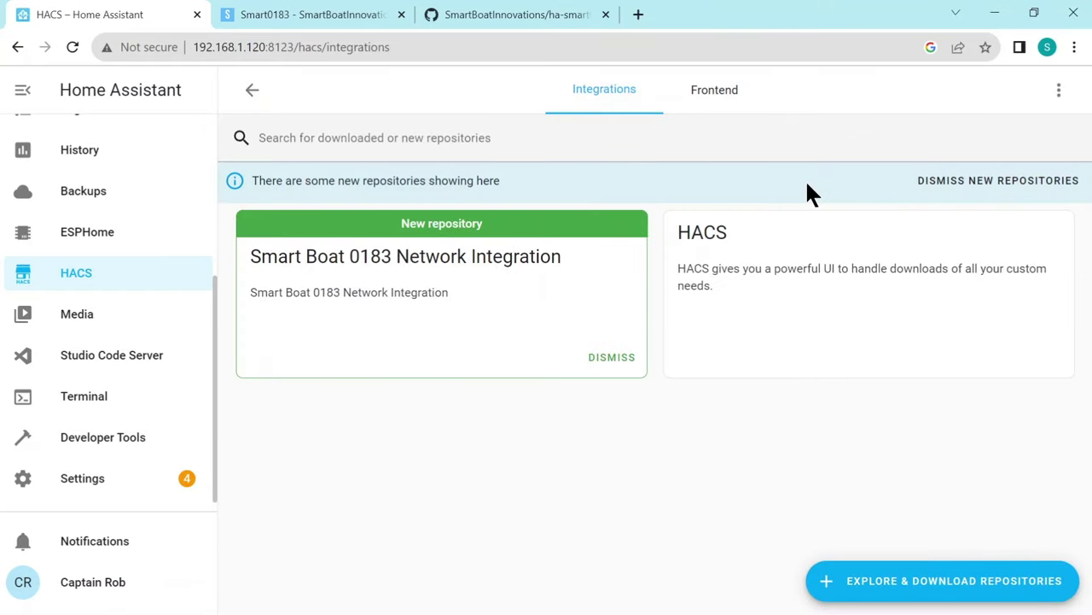
{"action": "left_click", "coordinate": [392, 259]}
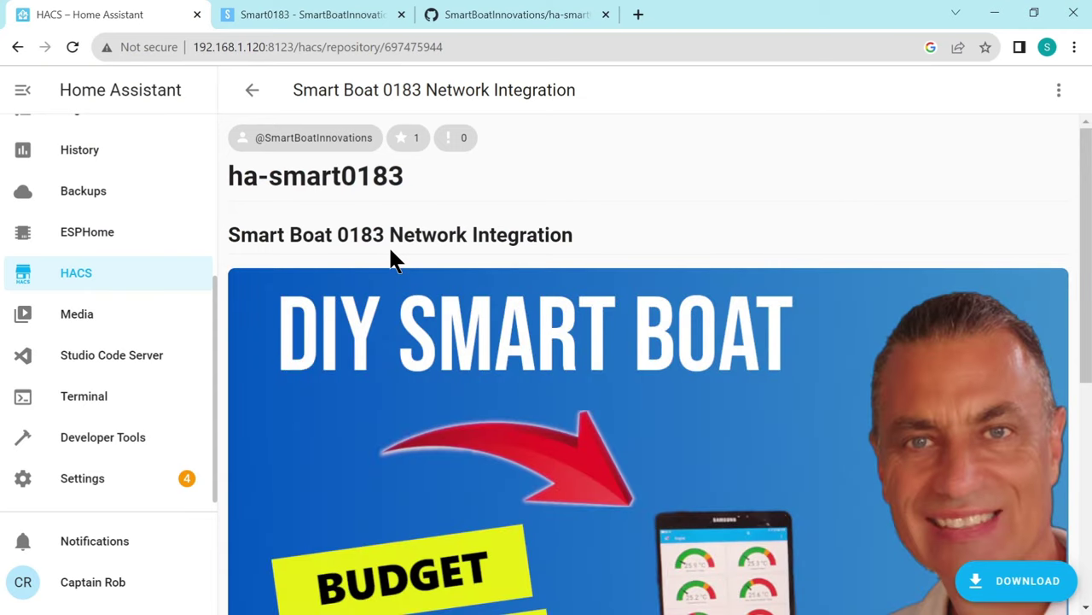
{"action": "scroll", "coordinate": [475, 312], "scroll_direction": "down", "scroll_amount": 5}
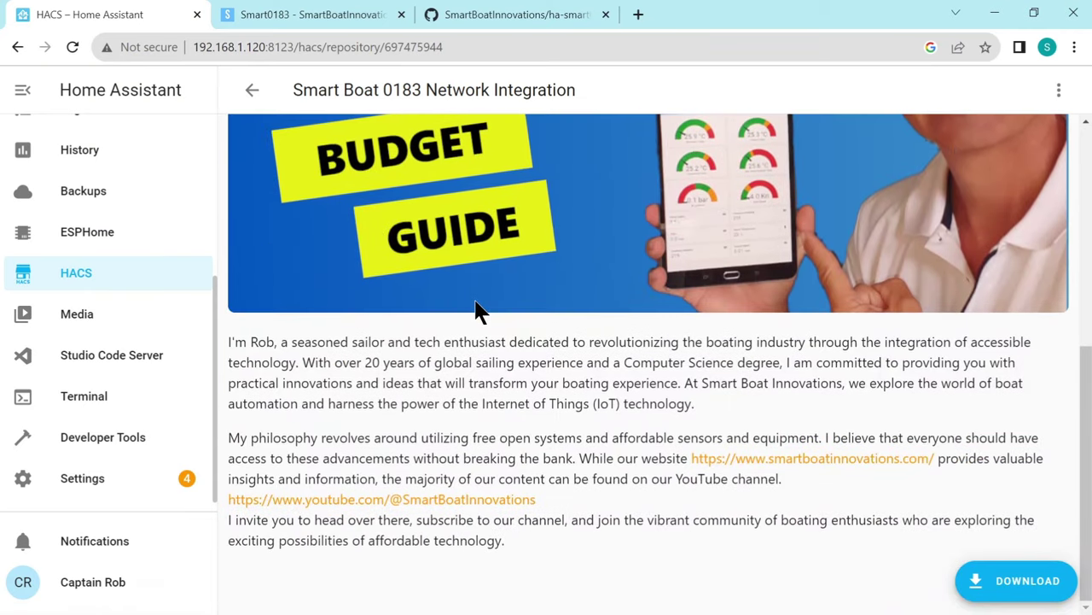
{"action": "scroll", "coordinate": [476, 313], "scroll_direction": "up", "scroll_amount": 5}
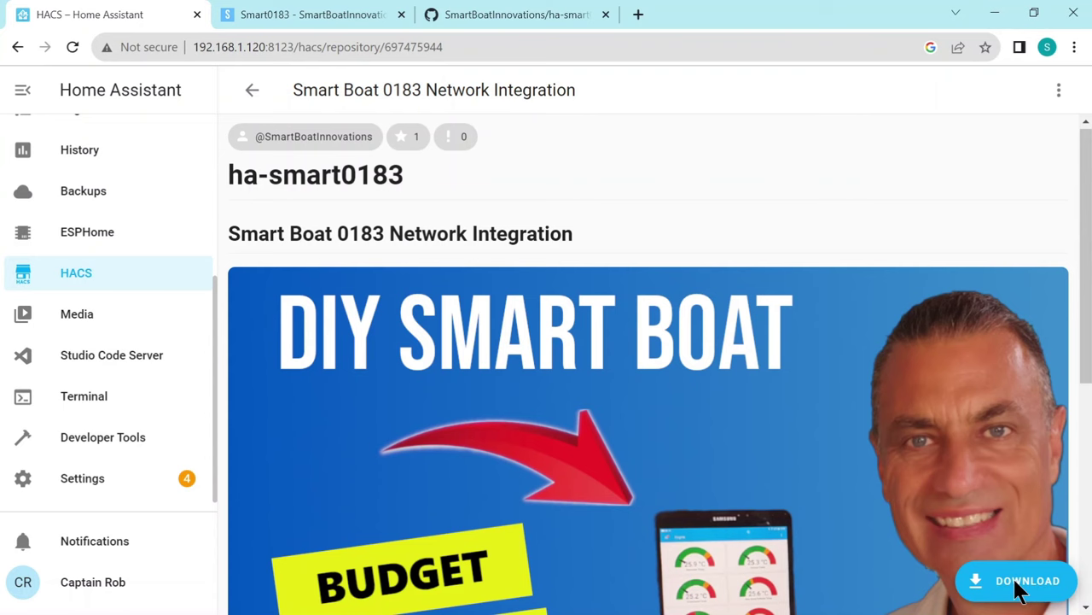
{"action": "left_click", "coordinate": [1017, 586]}
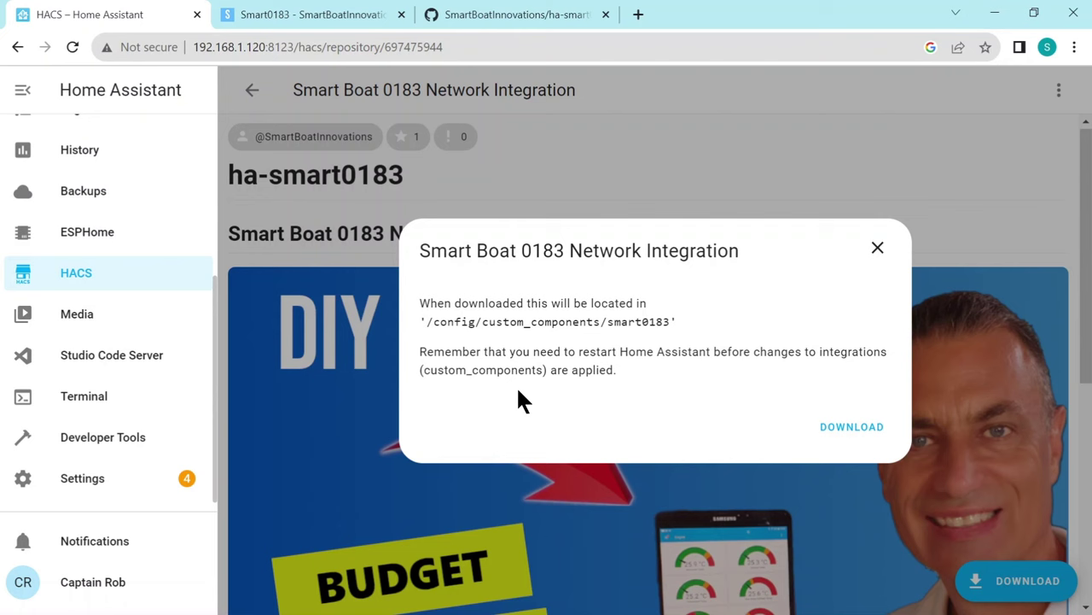
{"action": "left_click", "coordinate": [839, 434]}
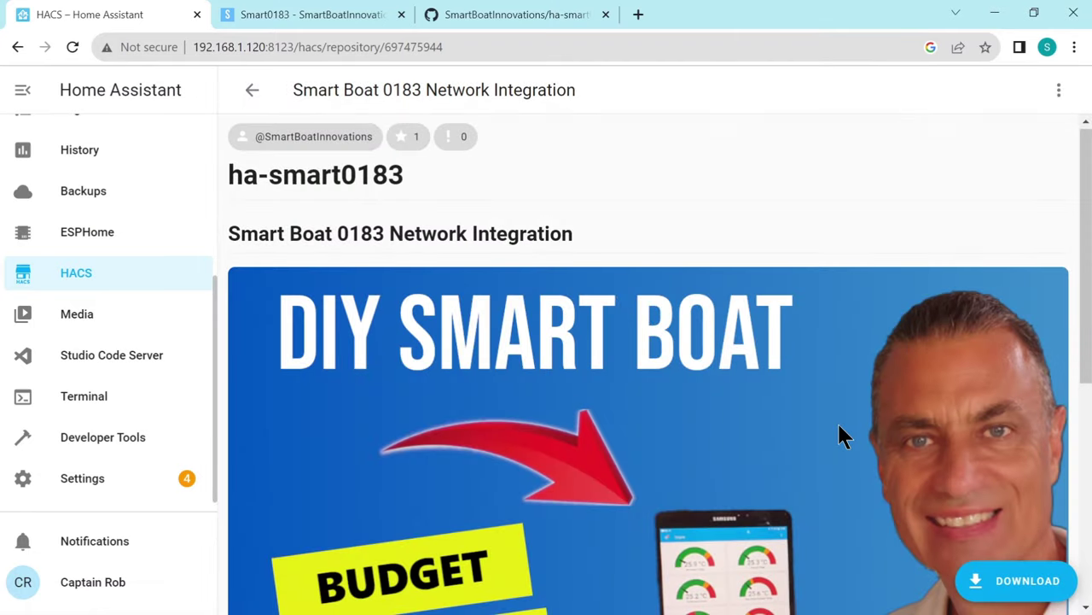
{"action": "left_click", "coordinate": [251, 89]}
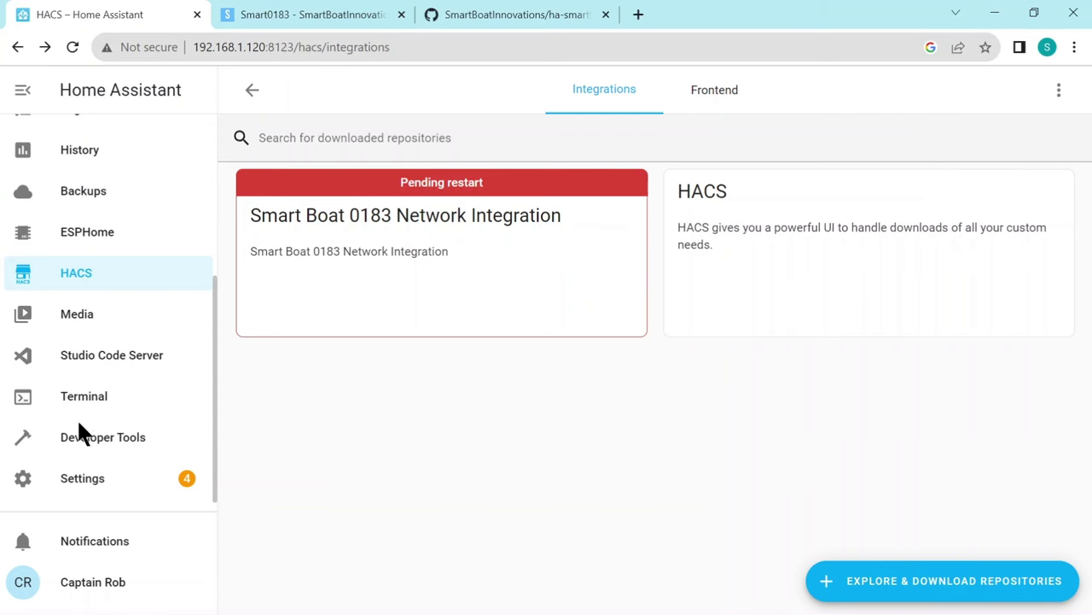
Restart Home Assistant from the system settings and confirm the full restart.
{"action": "left_click", "coordinate": [72, 482]}
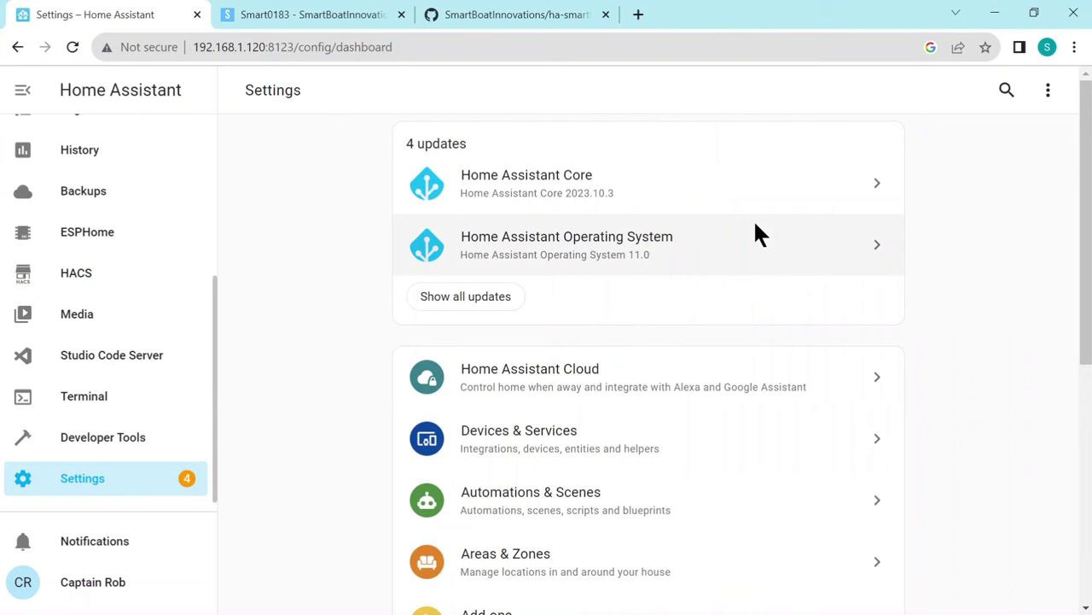
{"action": "left_click", "coordinate": [1048, 96]}
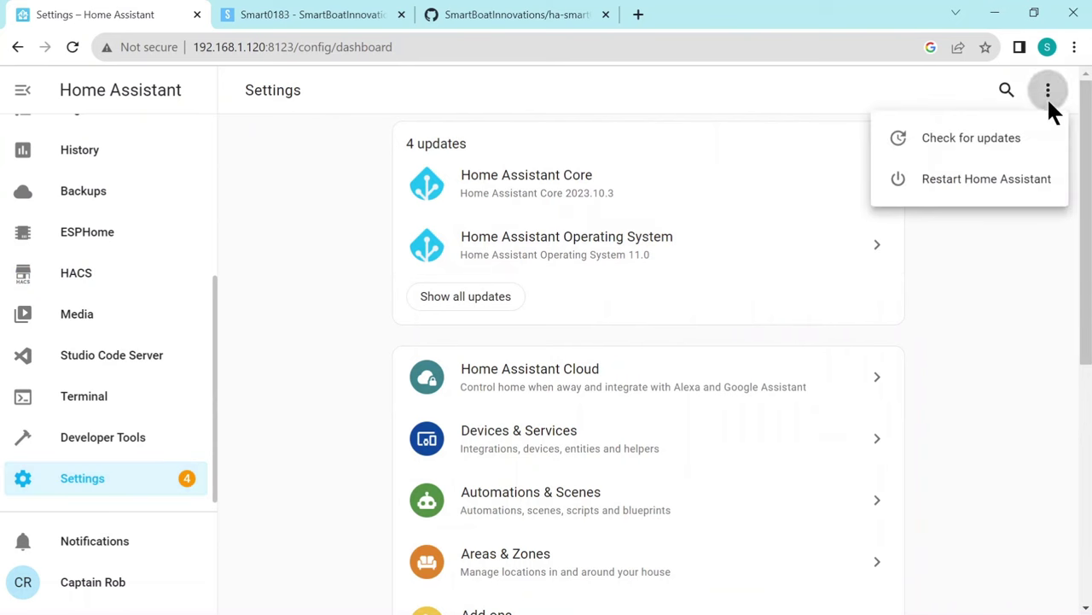
{"action": "left_click", "coordinate": [997, 179]}
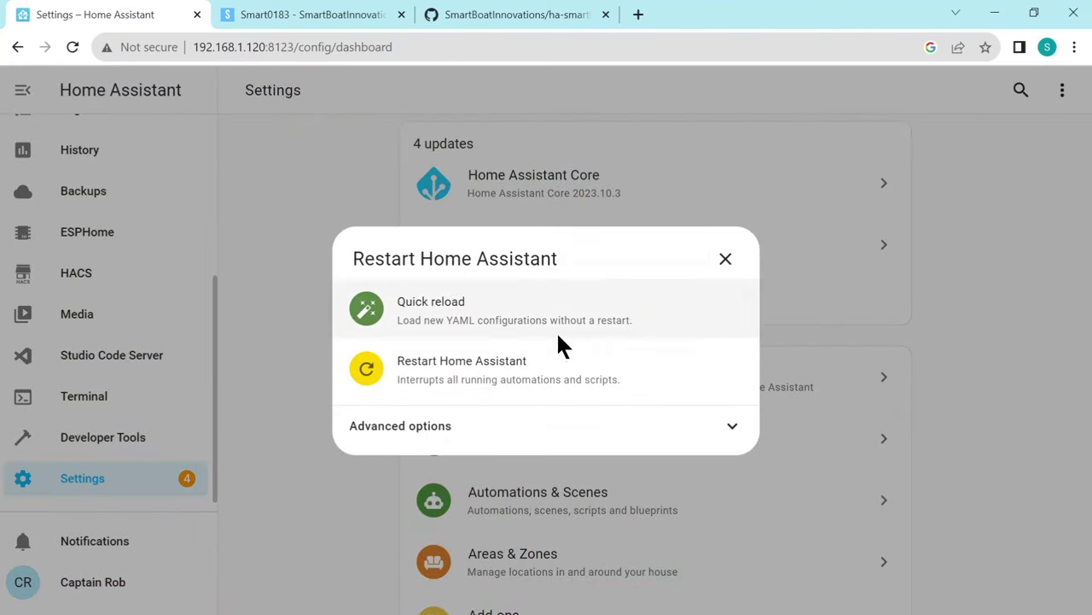
{"action": "left_click", "coordinate": [504, 372]}
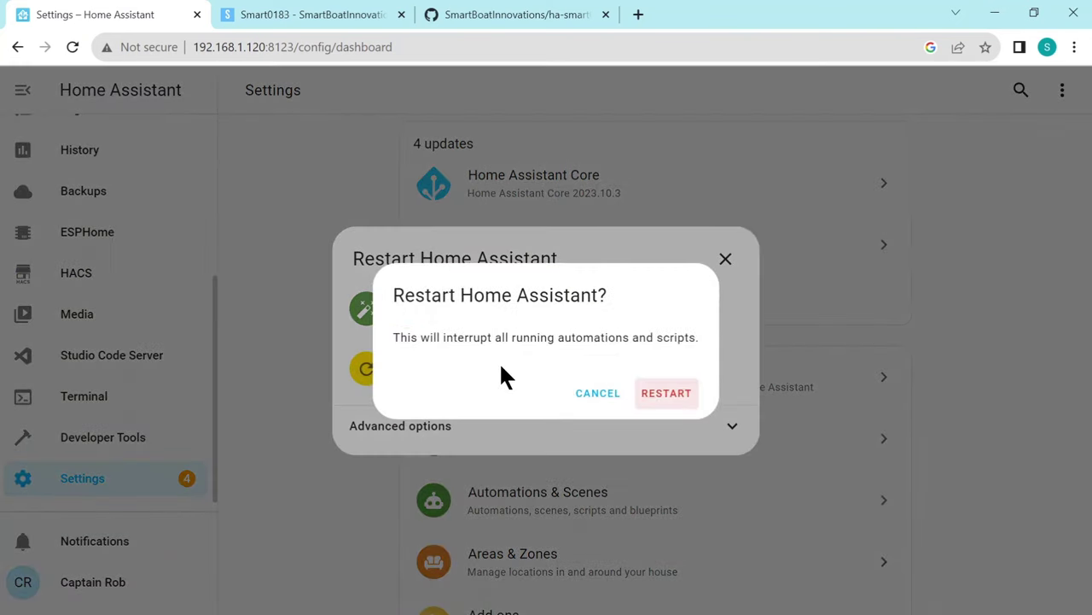
{"action": "left_click", "coordinate": [653, 395]}
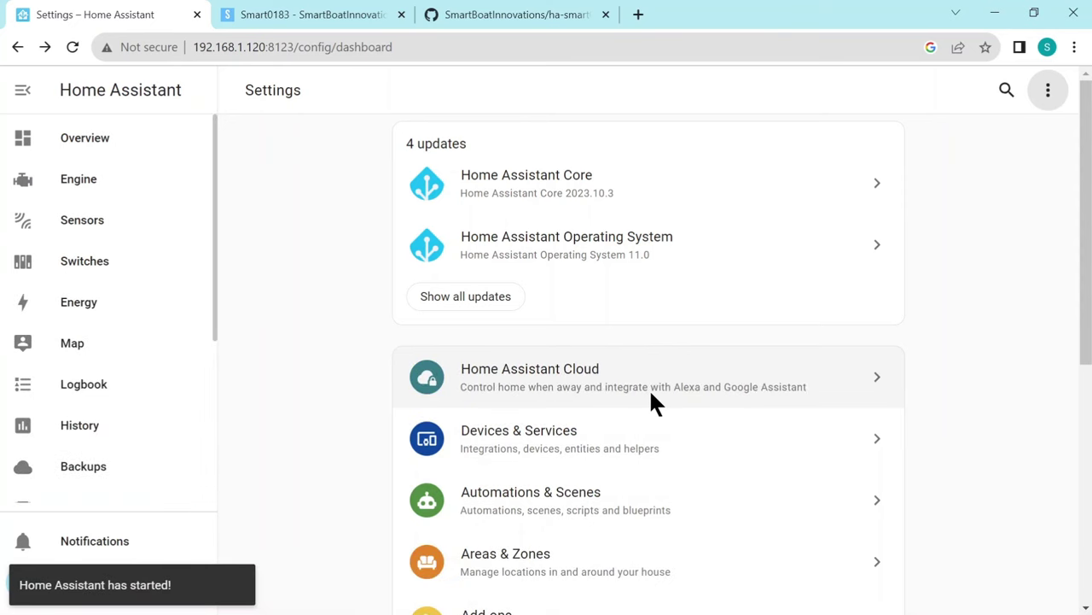
Check the restart status of the Smart Boat 0183 Network Integration among the HACS integrations.
{"action": "scroll", "coordinate": [117, 367], "scroll_direction": "down", "scroll_amount": 2}
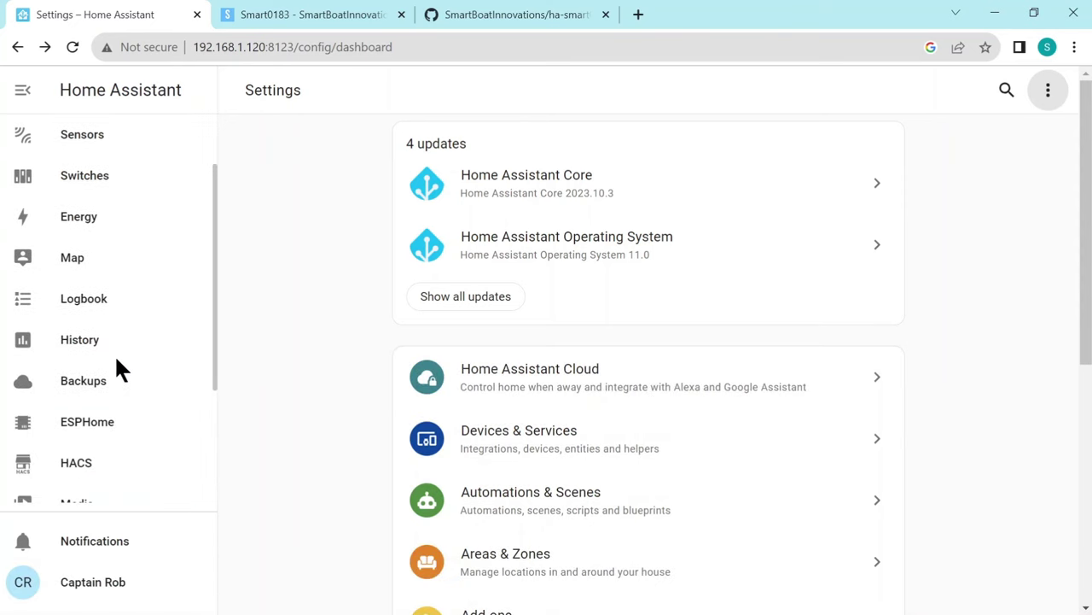
{"action": "left_click", "coordinate": [77, 385]}
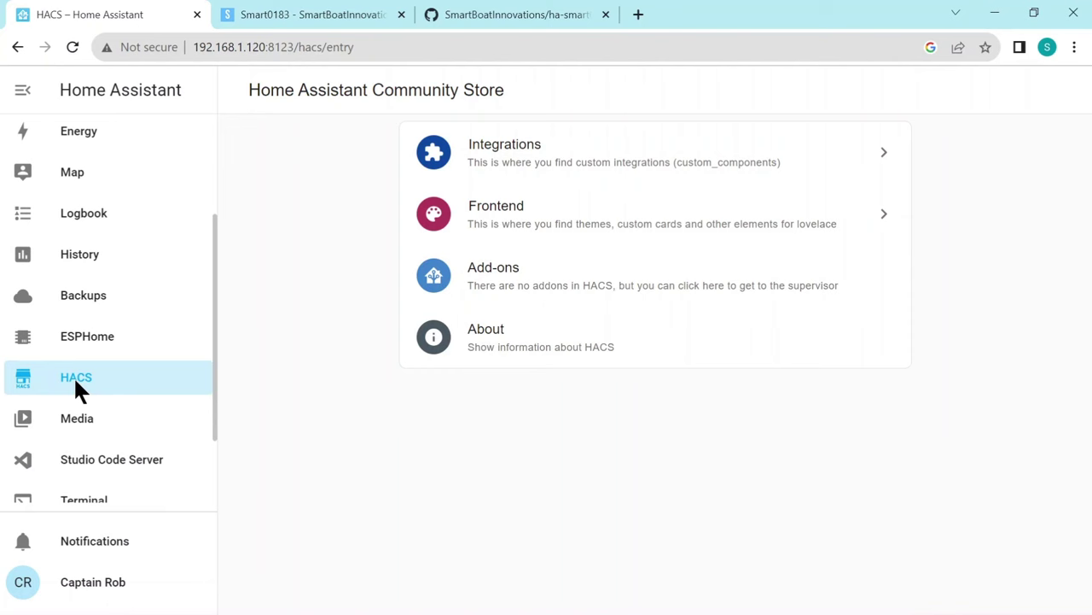
{"action": "left_click", "coordinate": [509, 165]}
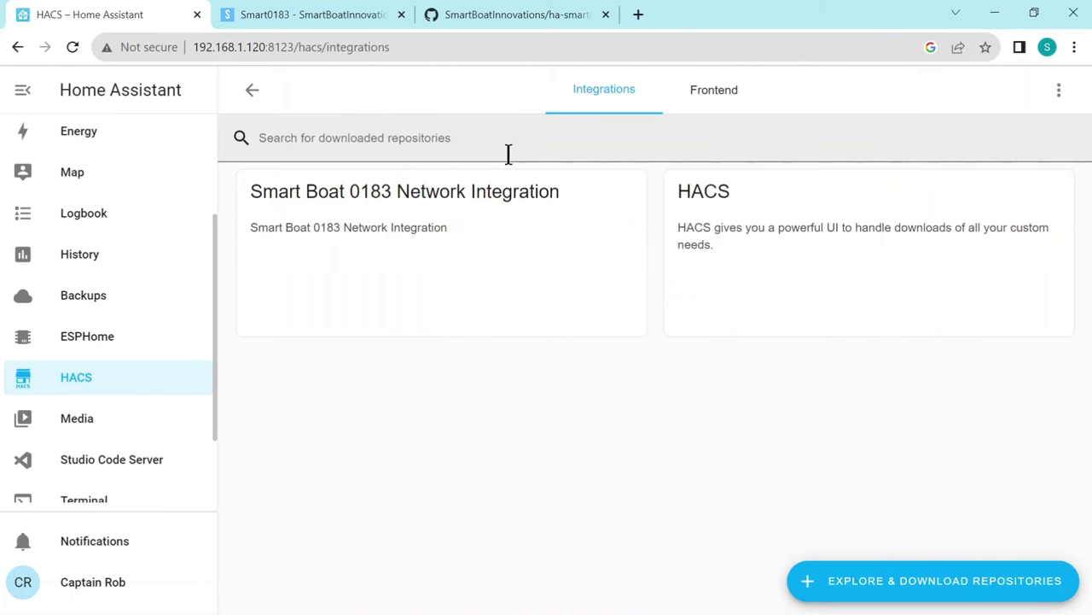
Open configuration.yaml in Studio Code Server and place the cursor on the empty last line.
{"action": "scroll", "coordinate": [108, 307], "scroll_direction": "down", "scroll_amount": 2}
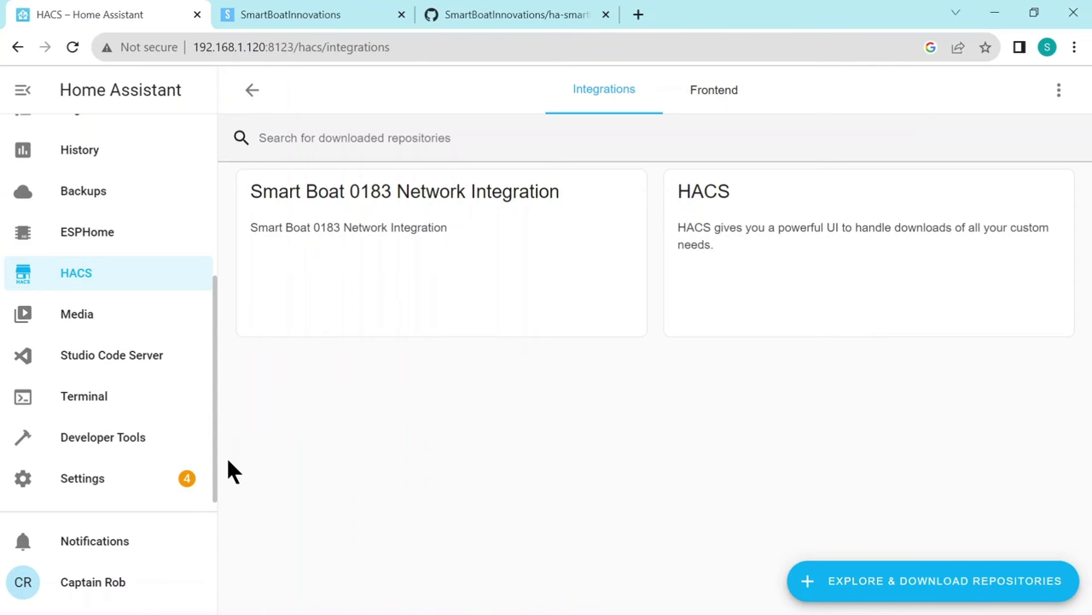
{"action": "left_click", "coordinate": [91, 368]}
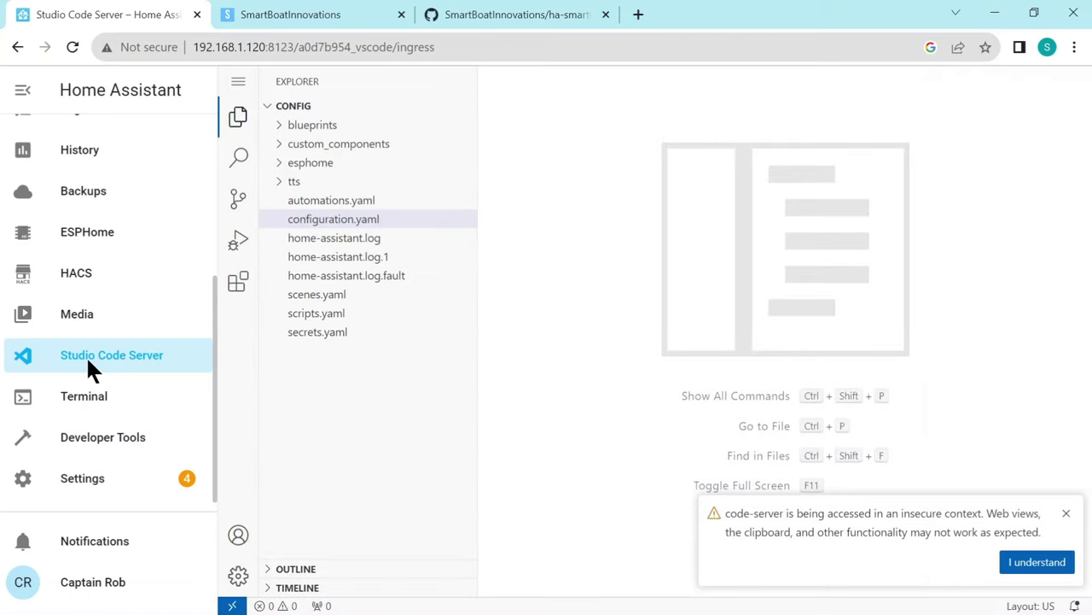
{"action": "left_click", "coordinate": [1018, 561]}
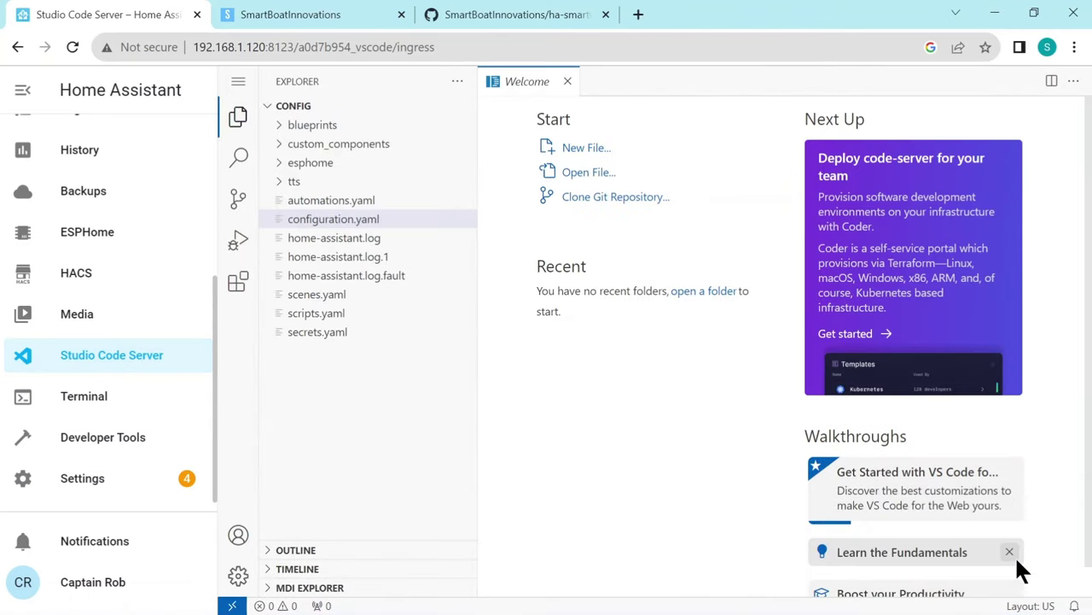
{"action": "left_click", "coordinate": [324, 220]}
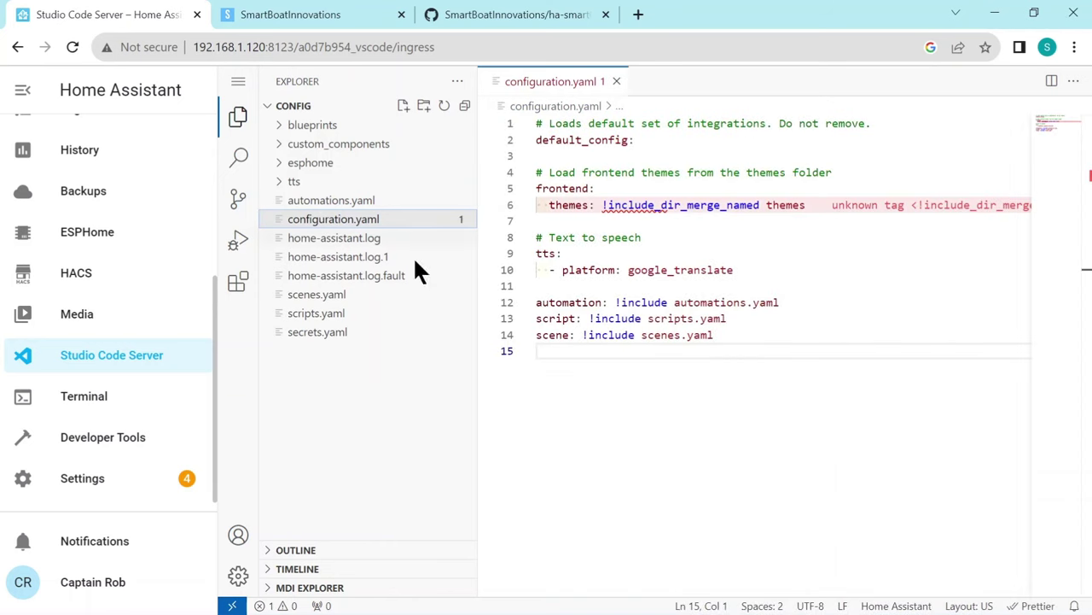
{"action": "left_click", "coordinate": [549, 351]}
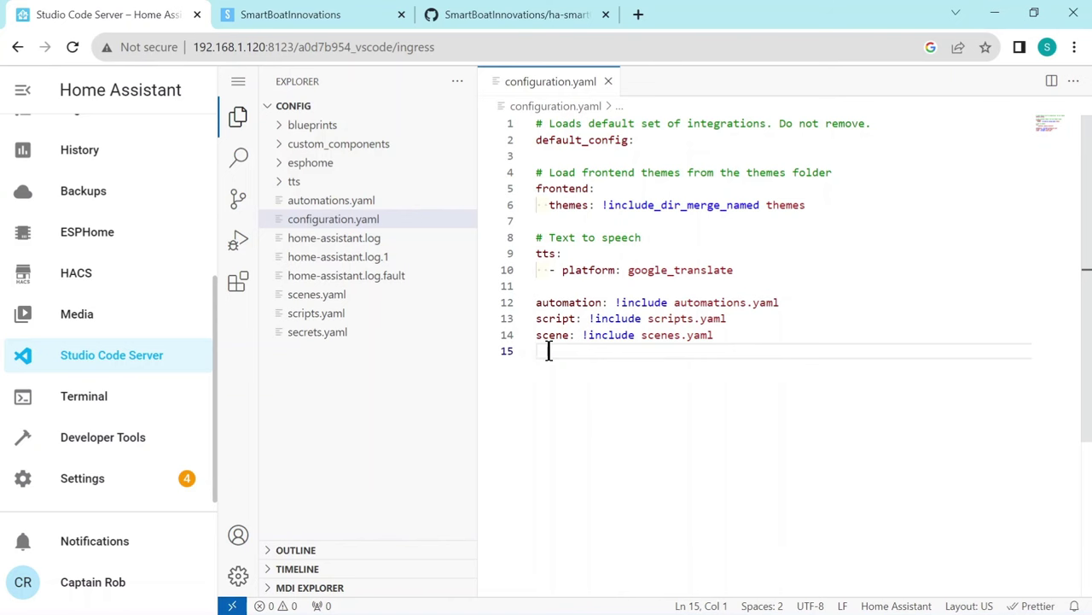
Copy the Smart0183 YAML snippet from the code section of the Smart Boat Innovations site.
{"action": "left_click", "coordinate": [292, 19]}
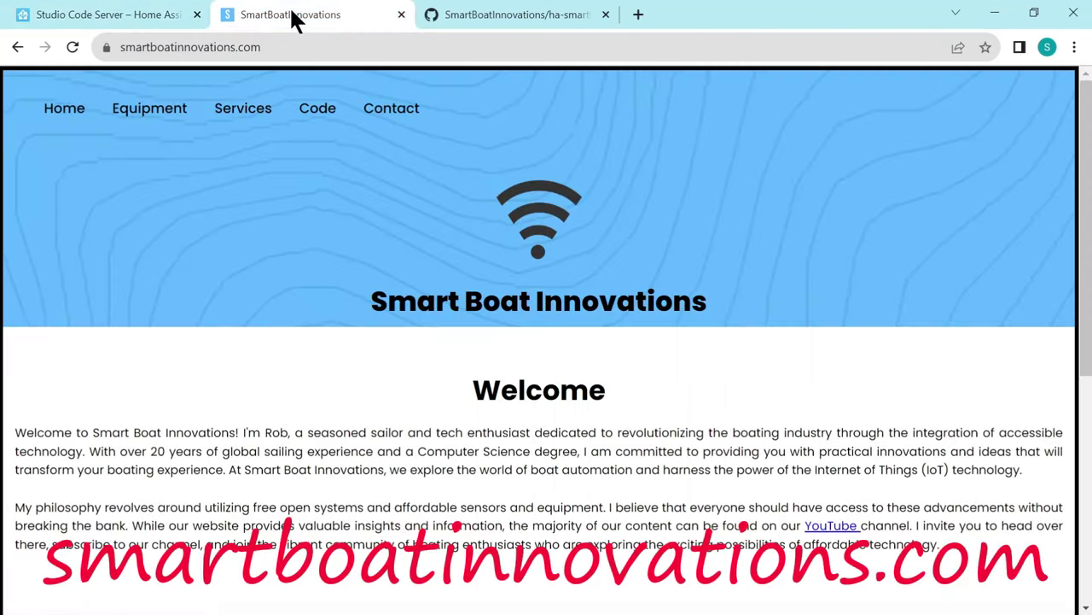
{"action": "left_click", "coordinate": [318, 108]}
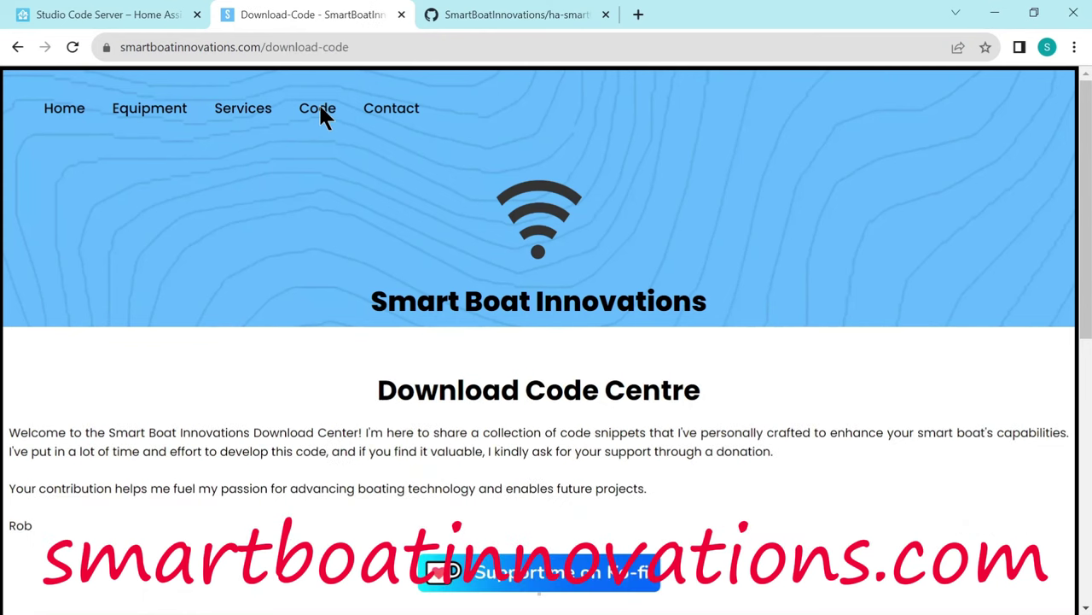
{"action": "scroll", "coordinate": [309, 337], "scroll_direction": "down", "scroll_amount": 1}
{"action": "scroll", "coordinate": [309, 337], "scroll_direction": "down", "scroll_amount": 4}
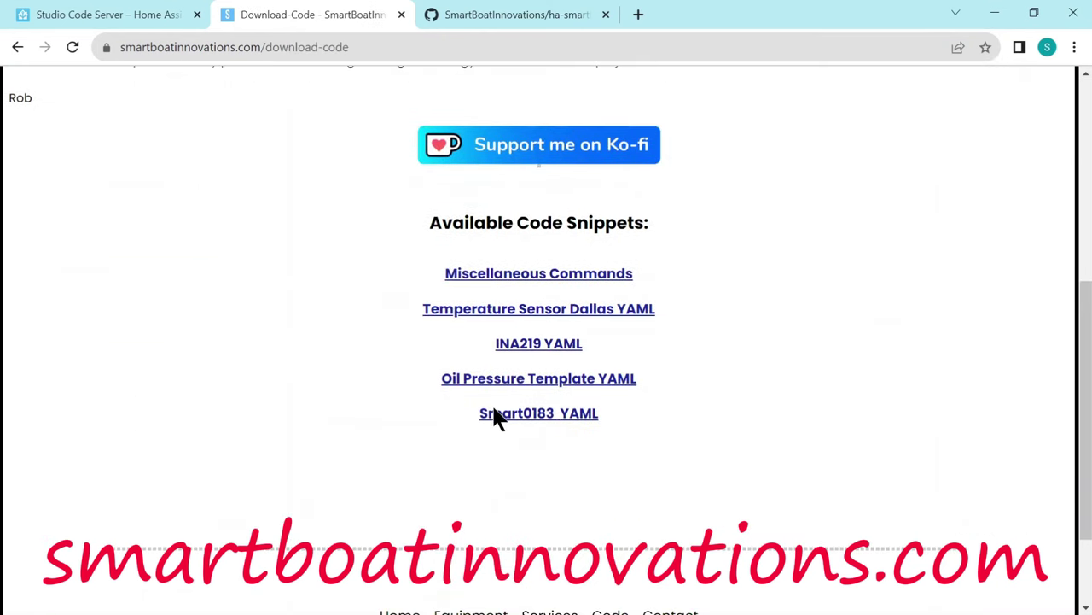
{"action": "left_click", "coordinate": [495, 416]}
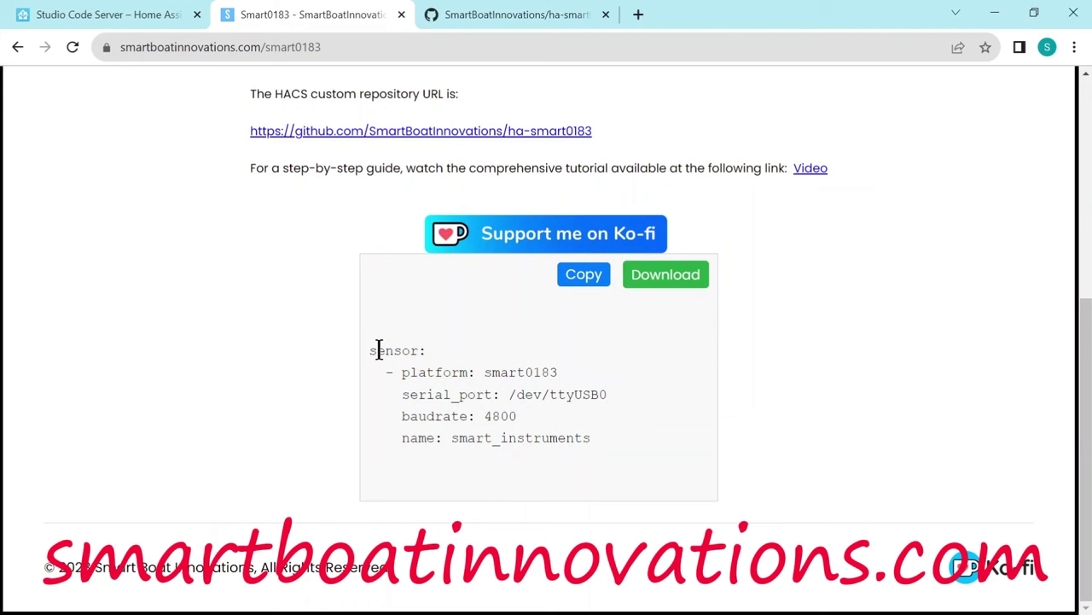
{"action": "left_click", "coordinate": [582, 282]}
Paste the smart0183 sensor block (/dev/ttyUSB0, baudrate 4800, name smart_instruments) at the end of configuration.yaml and remove the extra blank line above it.
{"action": "left_click", "coordinate": [96, 14]}
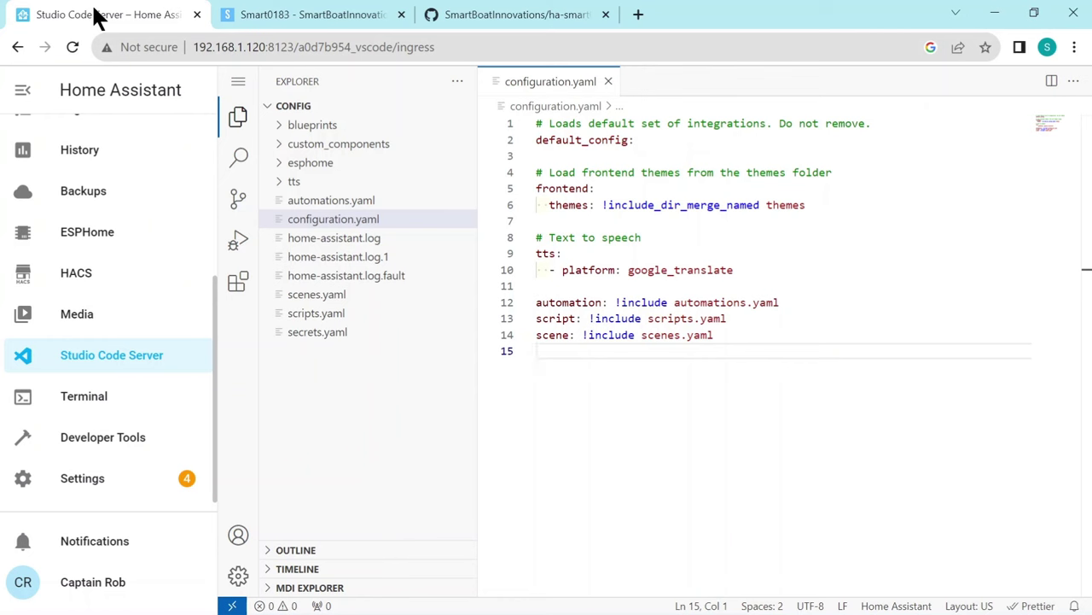
{"action": "key", "text": "ctrl+v"}
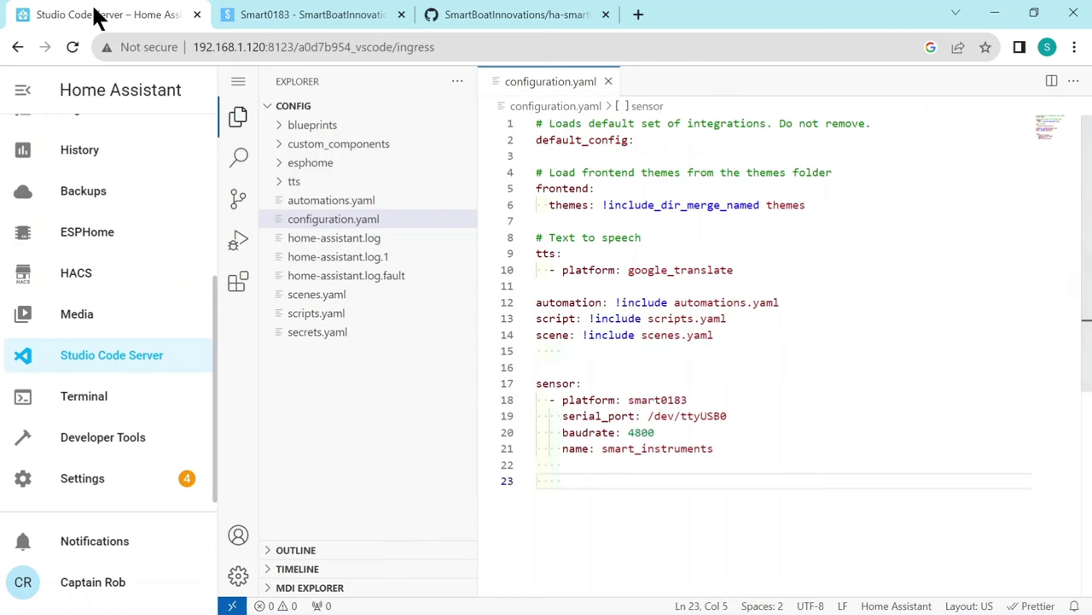
{"action": "left_click", "coordinate": [549, 367]}
{"action": "key", "text": "BackSpace"}
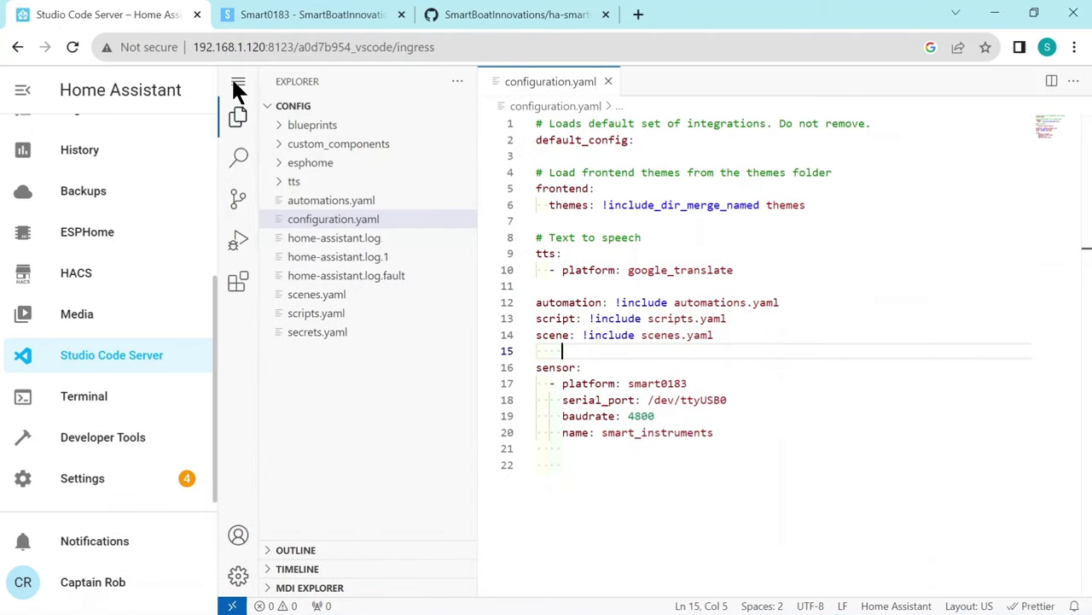
Save the edited configuration.yaml file.
{"action": "left_click", "coordinate": [234, 81]}
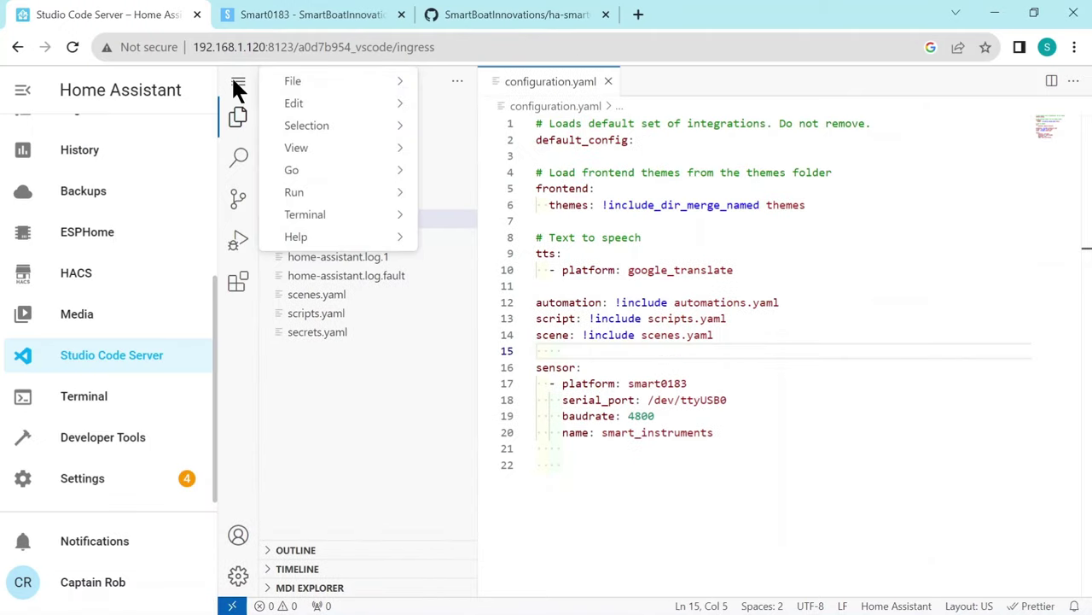
{"action": "mouse_move", "coordinate": [296, 77]}
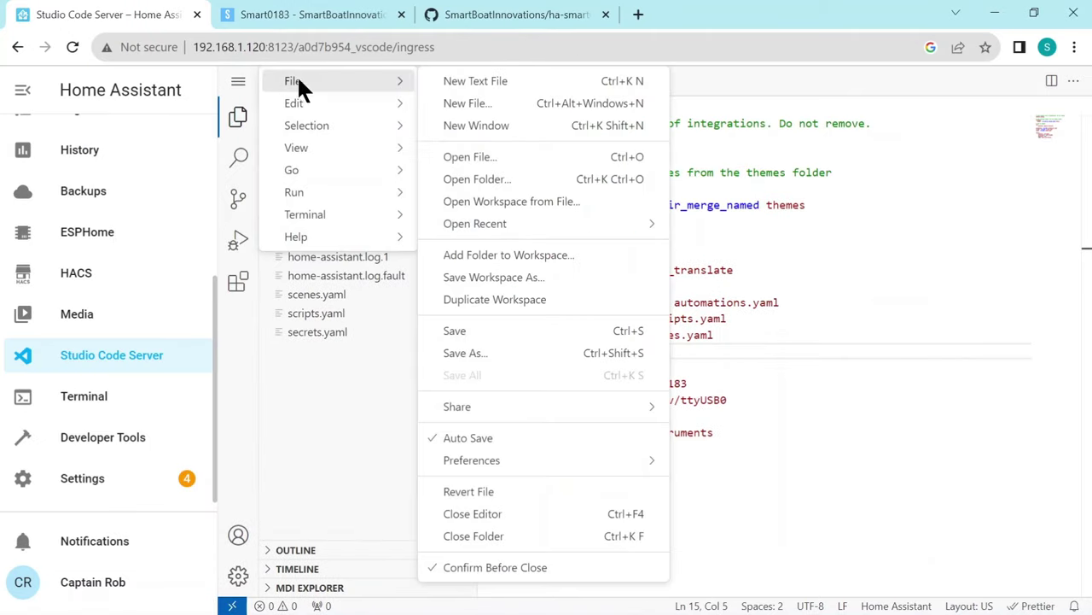
{"action": "left_click", "coordinate": [465, 333]}
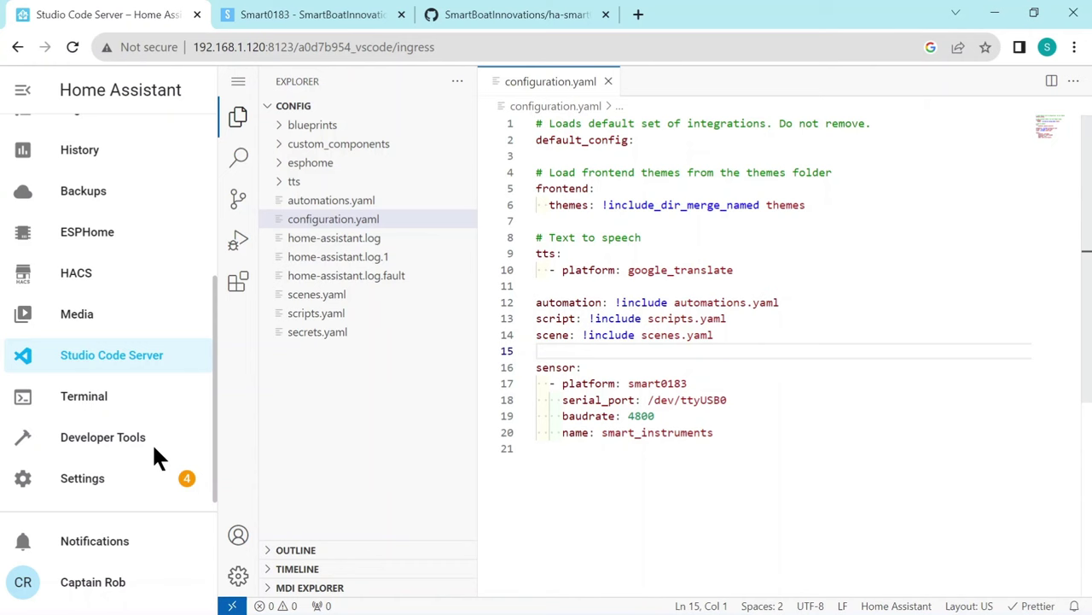
Check the YAML configuration in Developer Tools and perform a full restart of Home Assistant.
{"action": "left_click", "coordinate": [85, 429]}
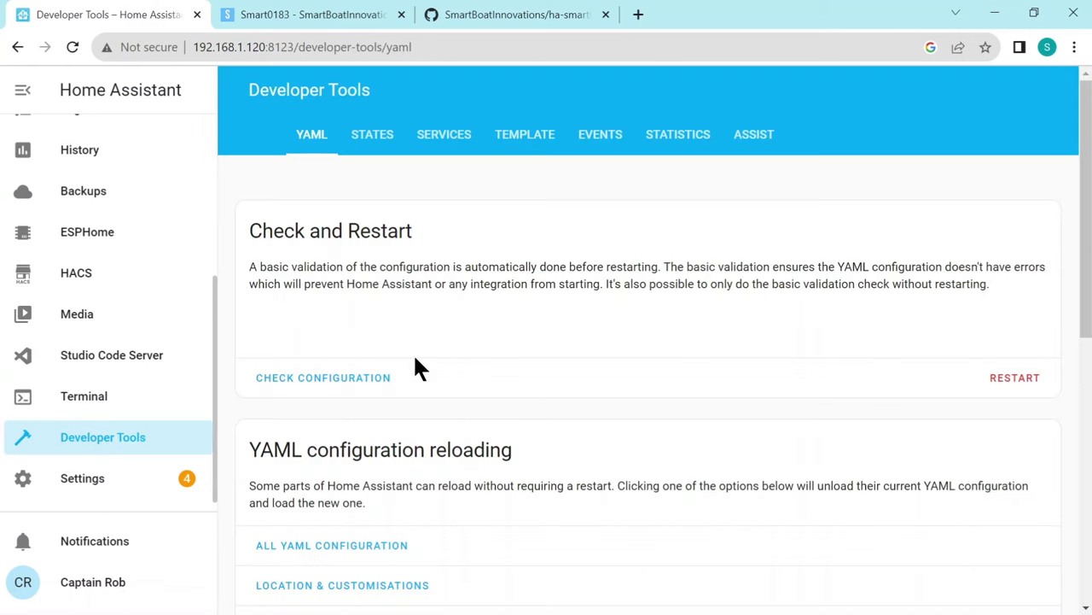
{"action": "left_click", "coordinate": [312, 383]}
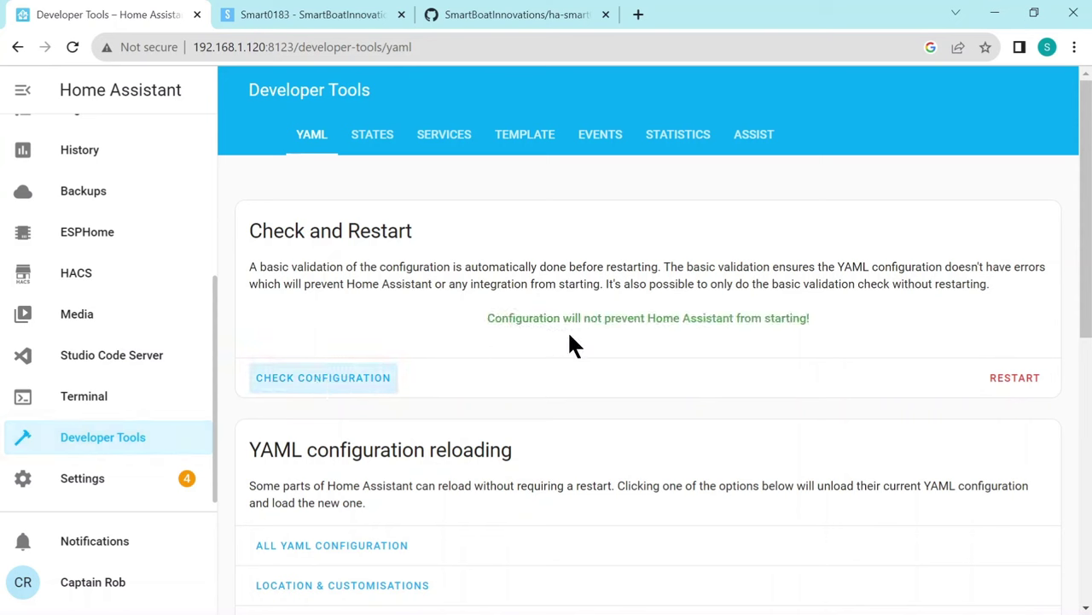
{"action": "left_click", "coordinate": [1000, 384]}
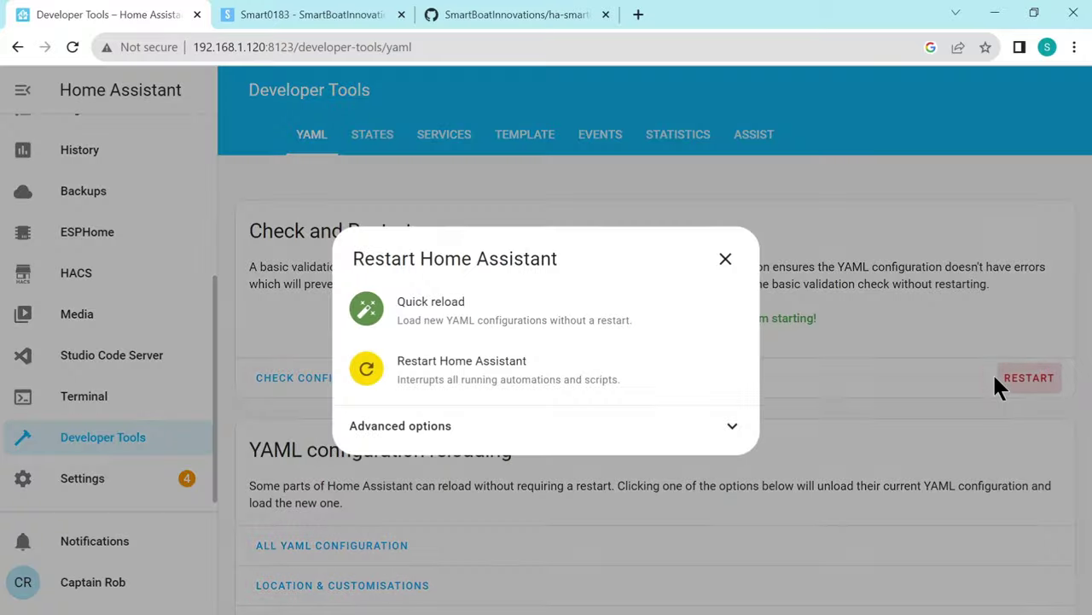
{"action": "left_click", "coordinate": [484, 383]}
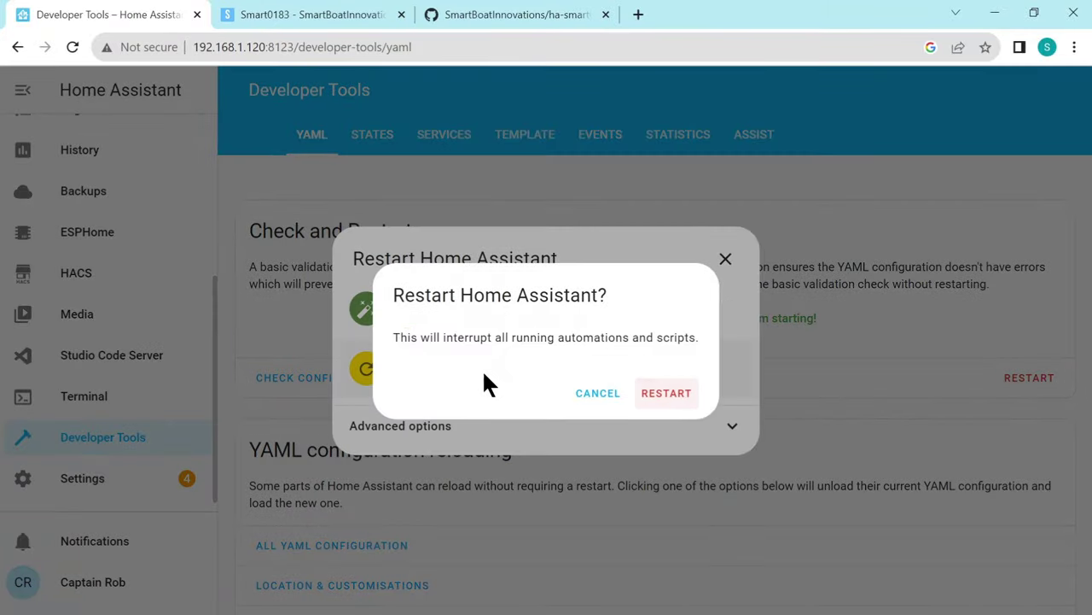
{"action": "left_click", "coordinate": [658, 394]}
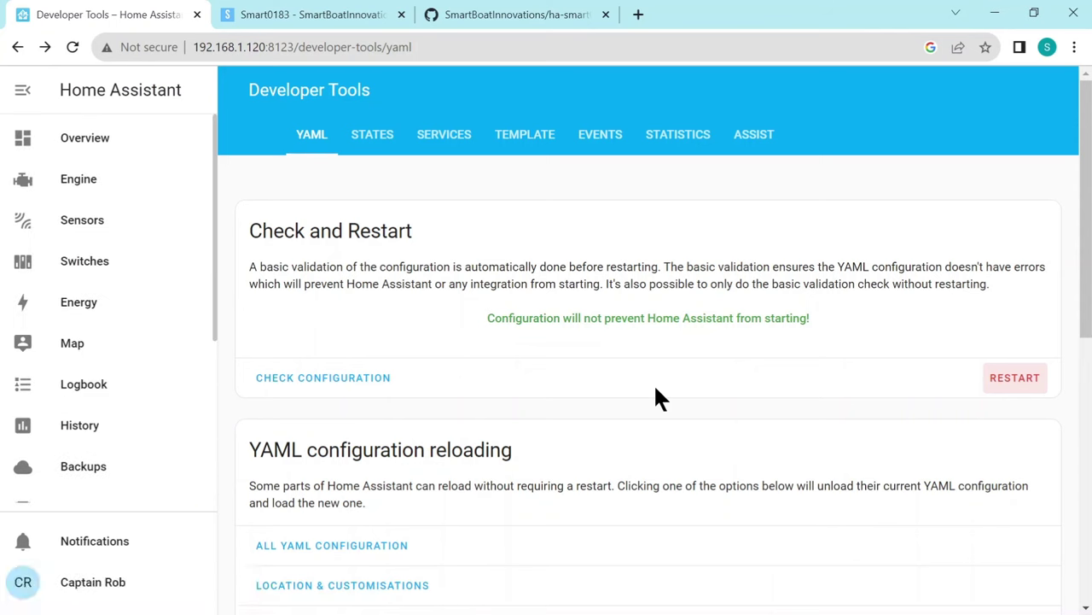
Search the Home Assistant entity list for 0183 and examine the entities created by the Smart Boat 0183 integration.
{"action": "scroll", "coordinate": [97, 322], "scroll_direction": "down", "scroll_amount": 5}
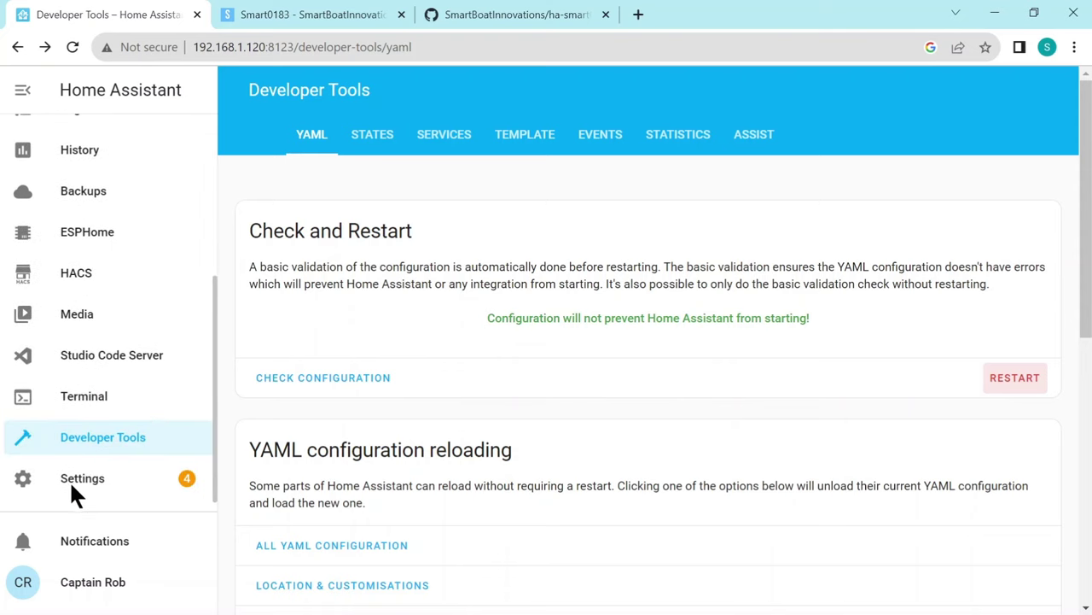
{"action": "left_click", "coordinate": [73, 491]}
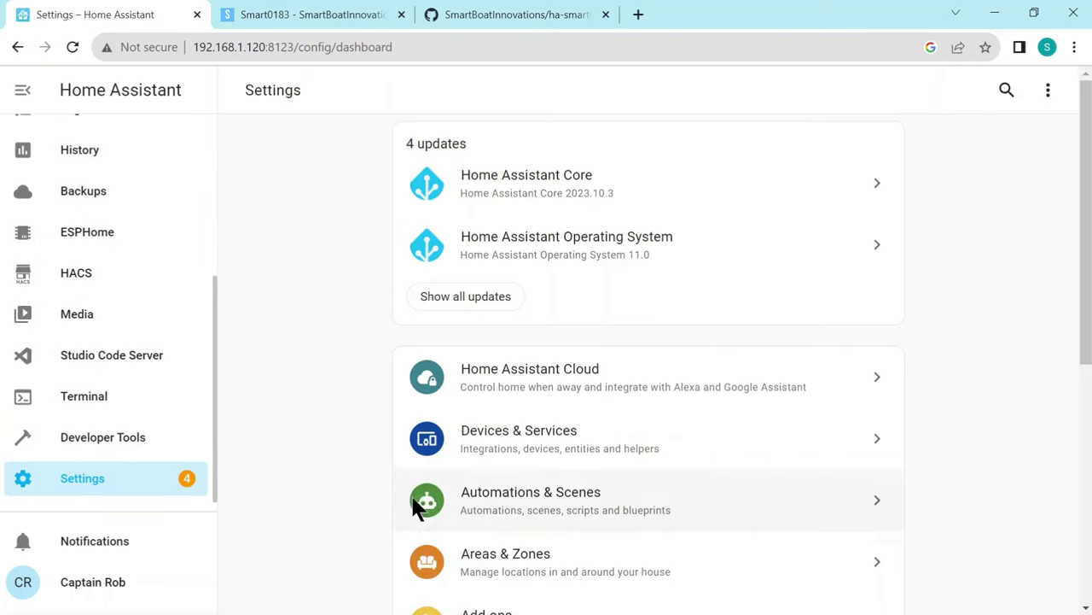
{"action": "left_click", "coordinate": [506, 437]}
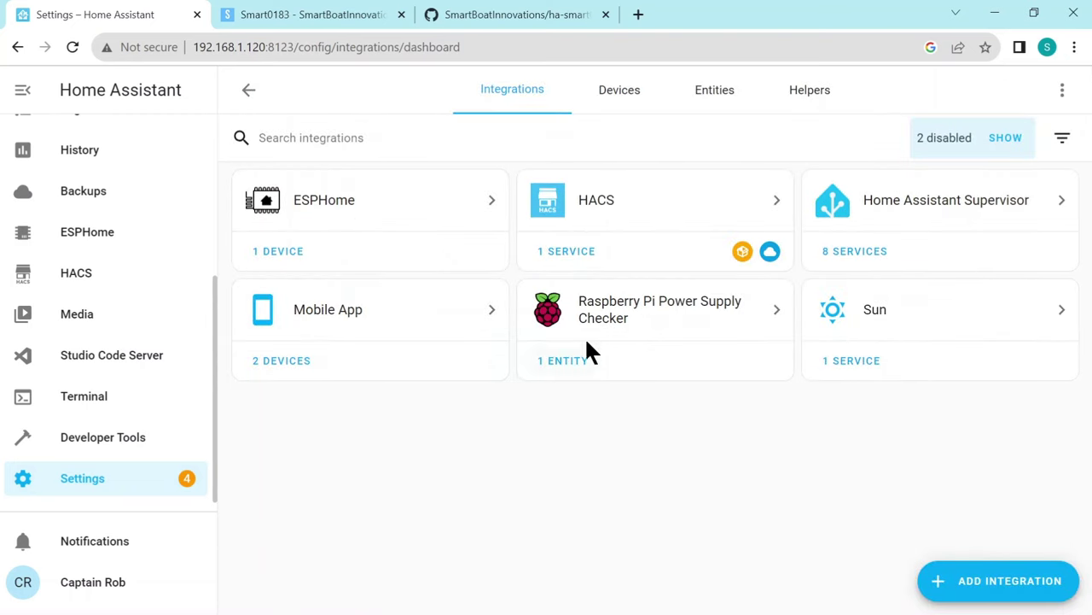
{"action": "left_click", "coordinate": [727, 92]}
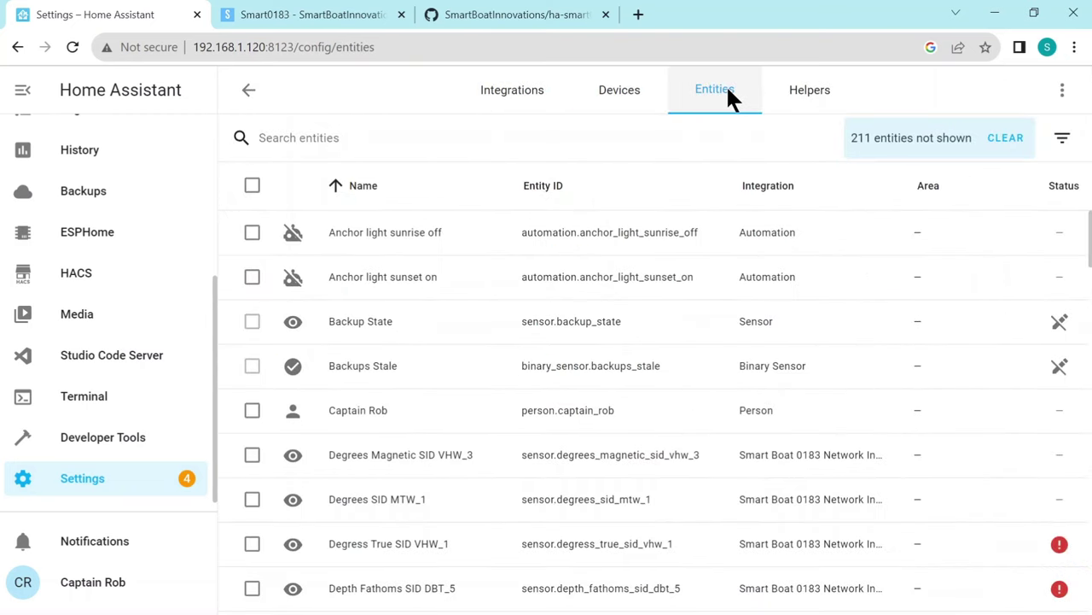
{"action": "left_click", "coordinate": [311, 138]}
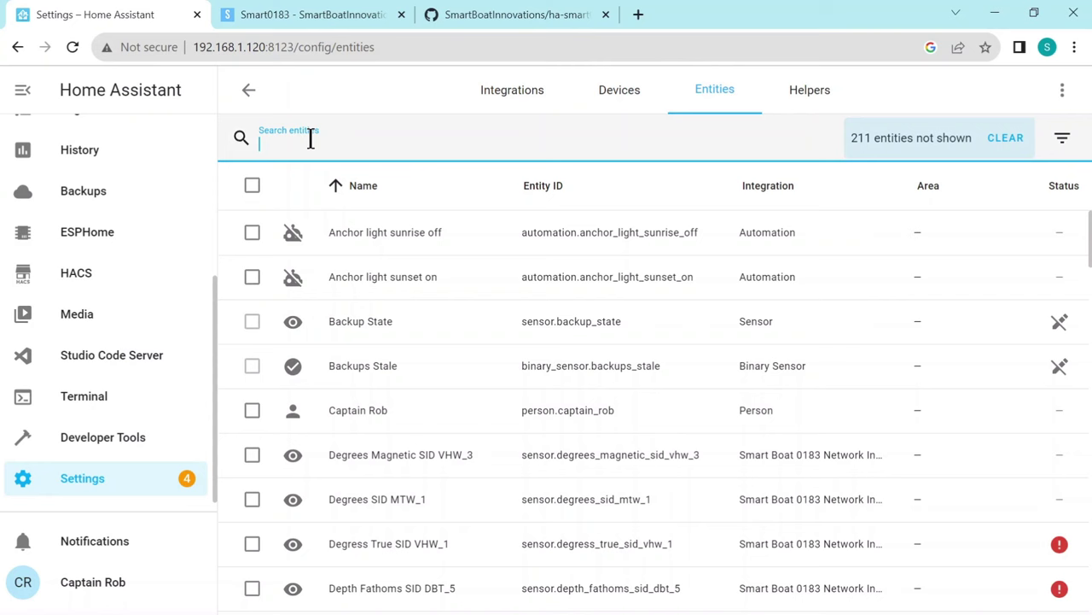
{"action": "type", "text": "018"}
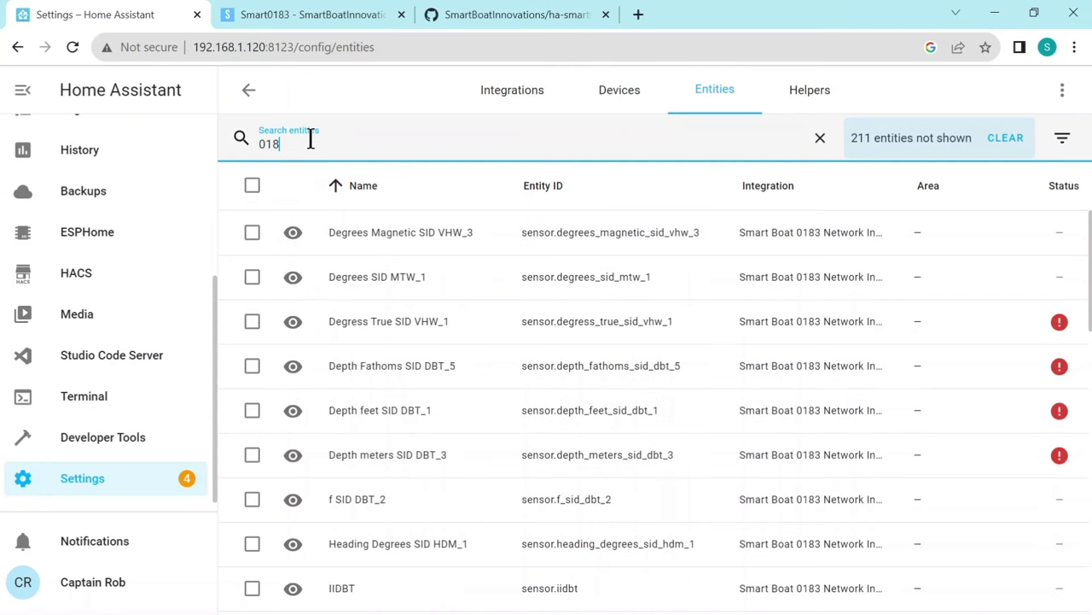
{"action": "type", "text": "3"}
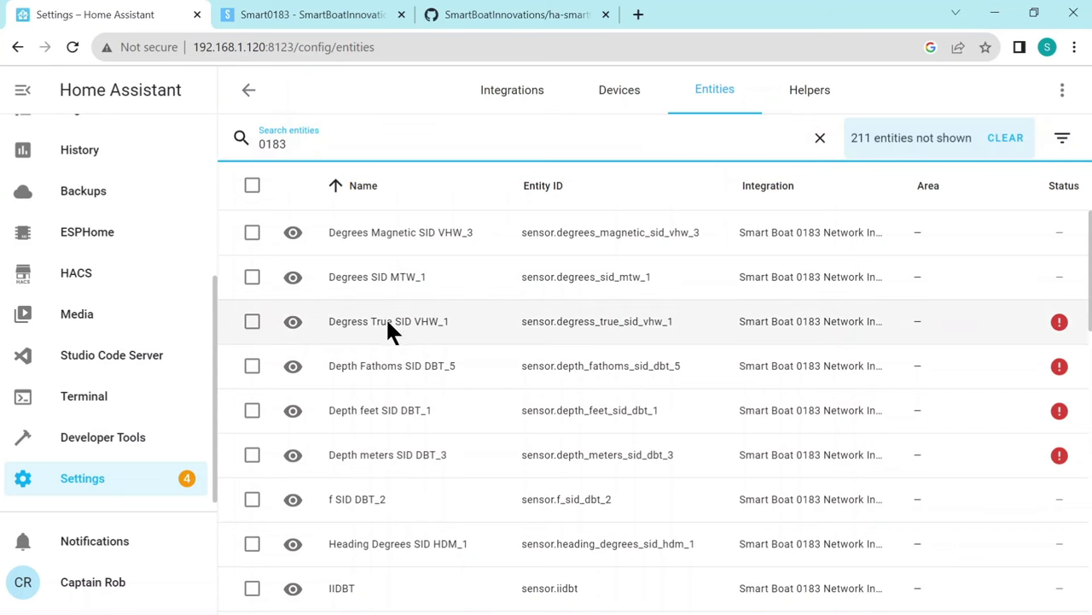
{"action": "scroll", "coordinate": [386, 320], "scroll_direction": "down", "scroll_amount": 1}
{"action": "scroll", "coordinate": [387, 322], "scroll_direction": "down", "scroll_amount": 2}
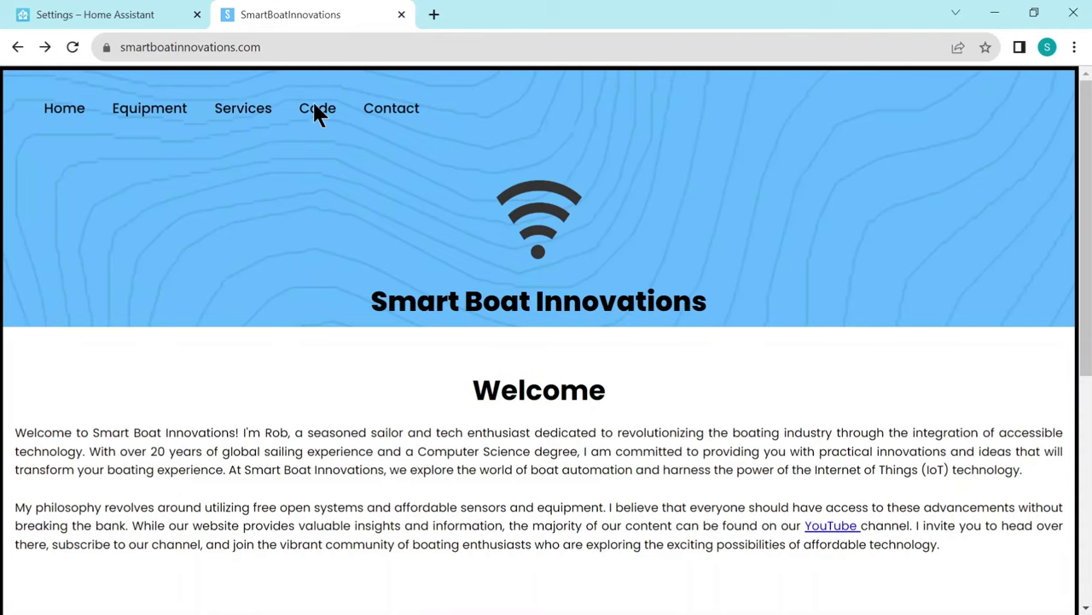
Open the description of 0183 sentence types linked from the Smart0183 YAML page in the Smart Boat Innovations code section.
{"action": "left_click", "coordinate": [316, 111]}
{"action": "scroll", "coordinate": [373, 300], "scroll_direction": "down", "scroll_amount": 4}
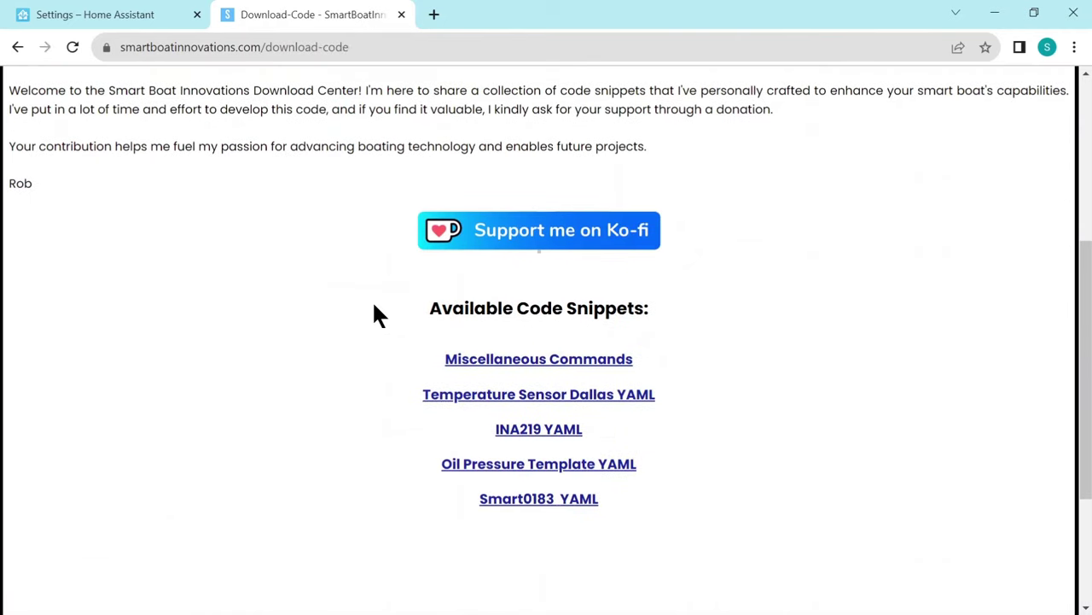
{"action": "left_click", "coordinate": [493, 497]}
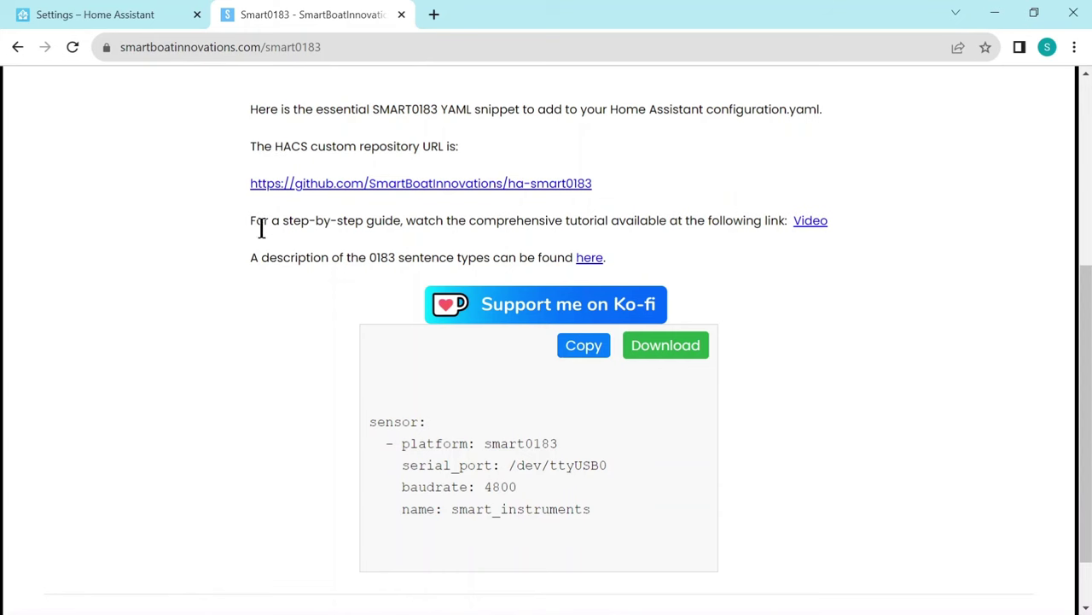
{"action": "left_click", "coordinate": [588, 263]}
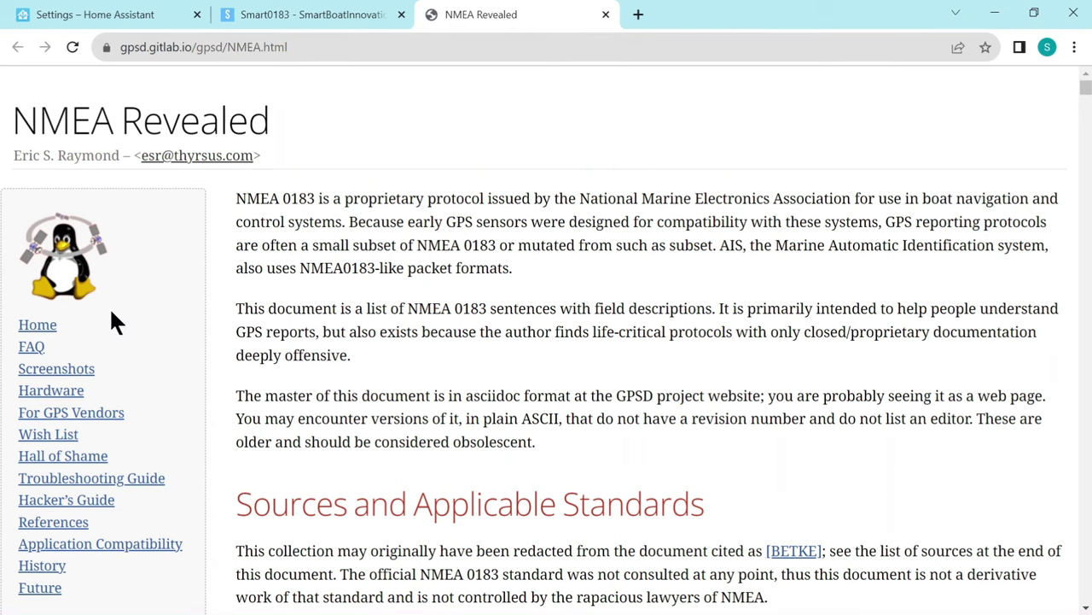
Look up the HDM - Heading - Magnetic sentence among the NMEA standard sentences.
{"action": "scroll", "coordinate": [110, 316], "scroll_direction": "down", "scroll_amount": 8}
{"action": "scroll", "coordinate": [108, 328], "scroll_direction": "down", "scroll_amount": 4}
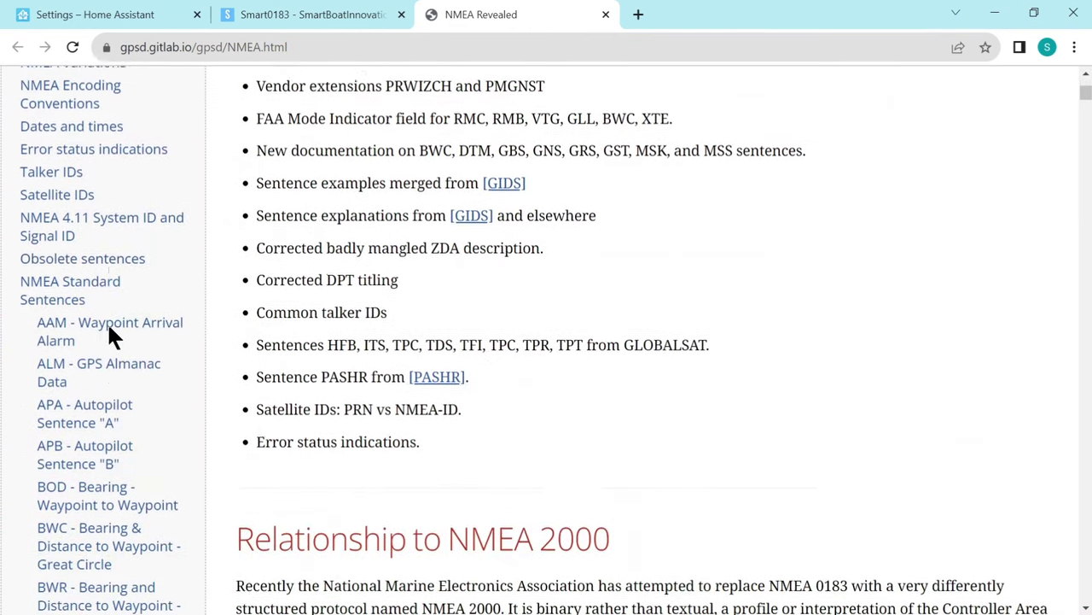
{"action": "scroll", "coordinate": [109, 328], "scroll_direction": "down", "scroll_amount": 4}
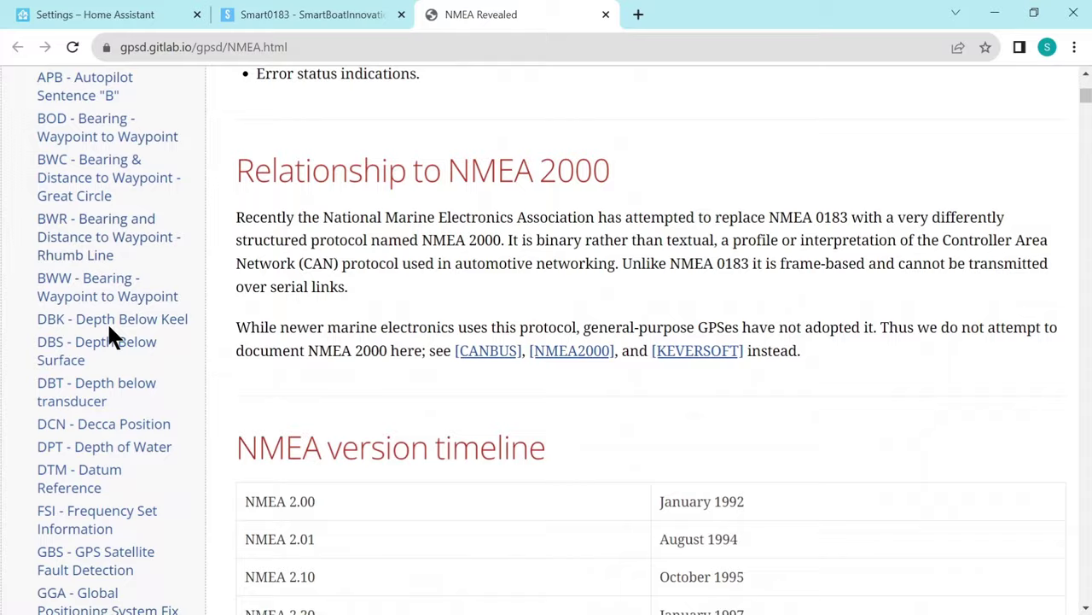
{"action": "scroll", "coordinate": [109, 335], "scroll_direction": "down", "scroll_amount": 5}
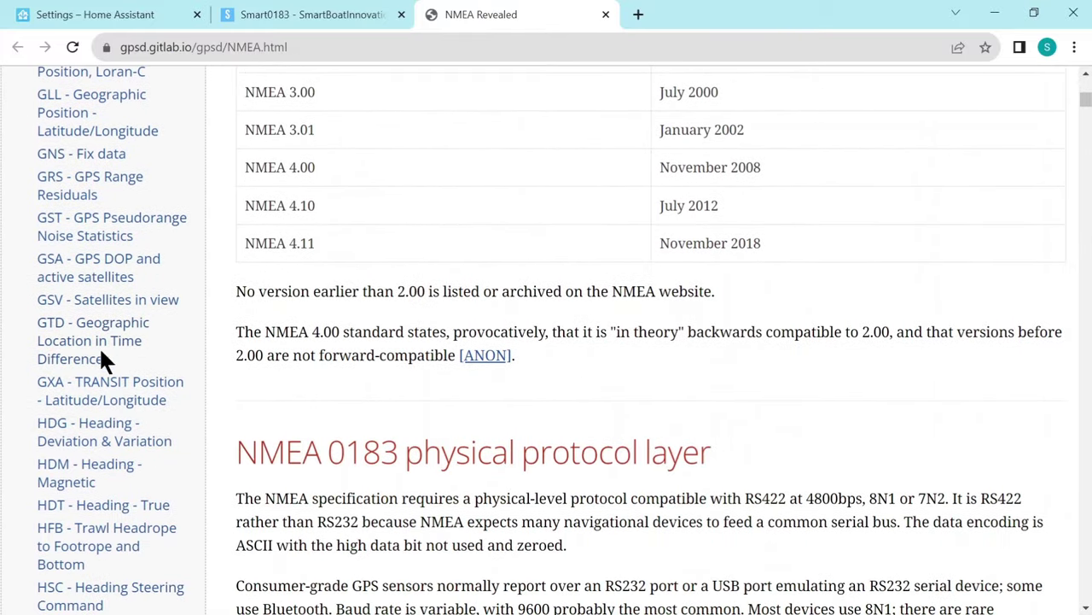
{"action": "left_click", "coordinate": [50, 462]}
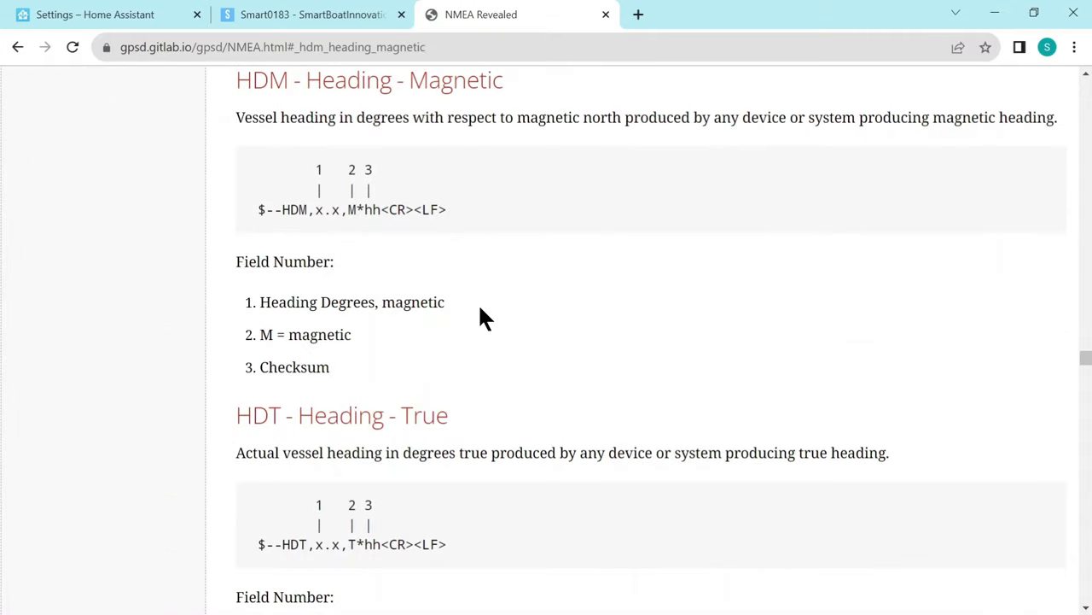
Edit the Smart0183 dashboard in Home Assistant and add an Entity card for Heading Degrees SID HDM_1.
{"action": "left_click", "coordinate": [95, 15]}
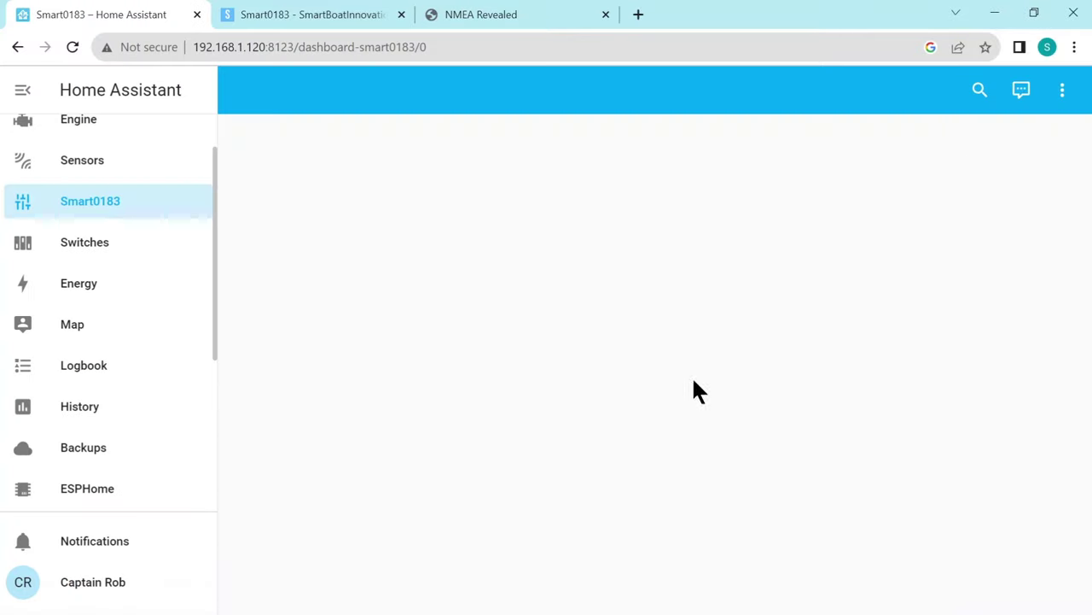
{"action": "left_click", "coordinate": [1063, 93]}
{"action": "left_click", "coordinate": [1015, 150]}
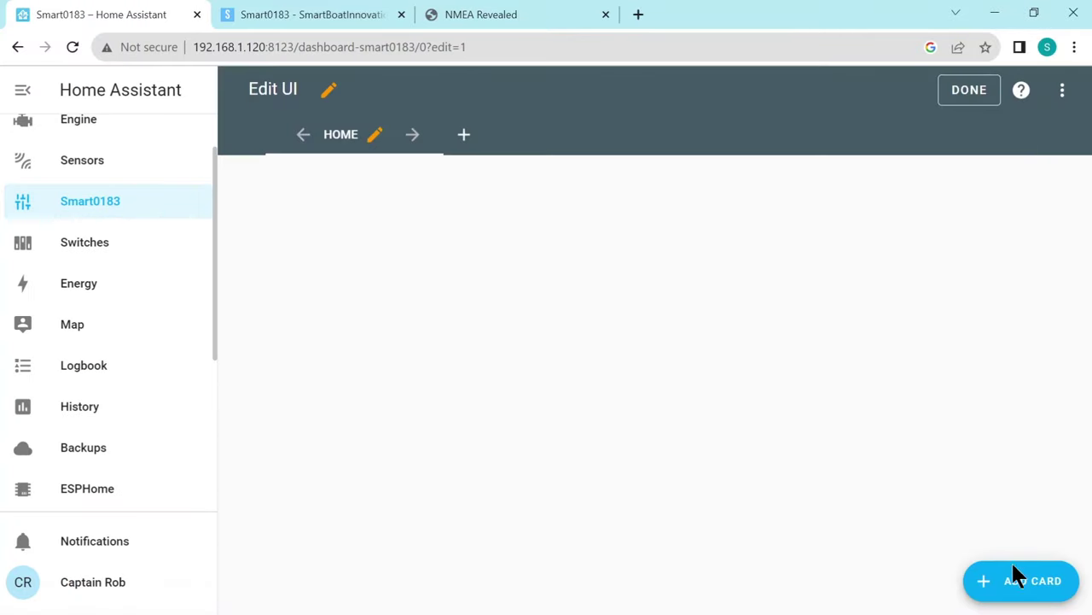
{"action": "left_click", "coordinate": [1017, 577]}
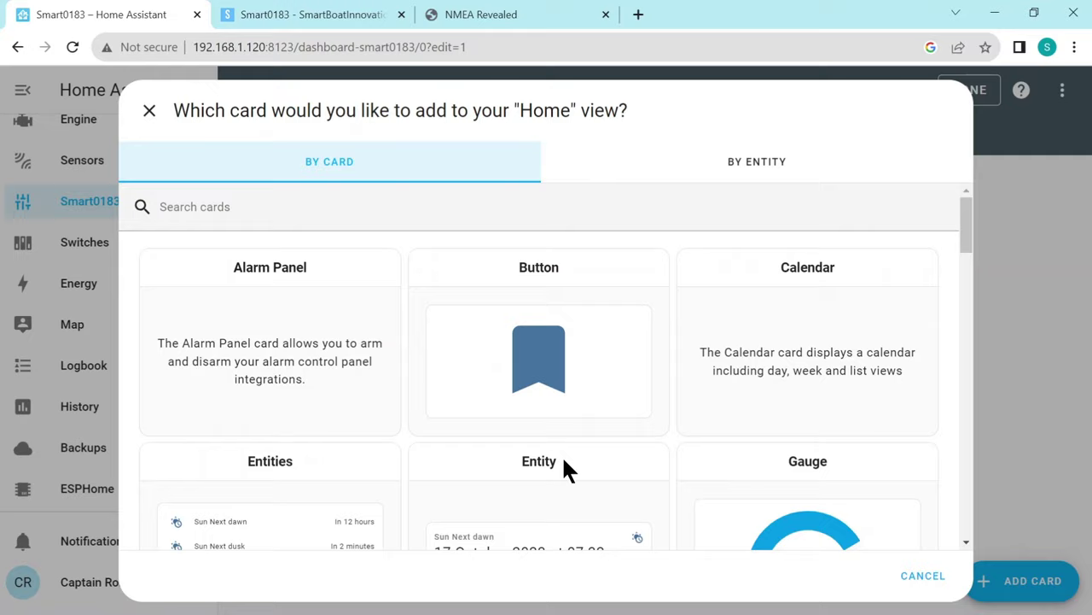
{"action": "left_click", "coordinate": [547, 465]}
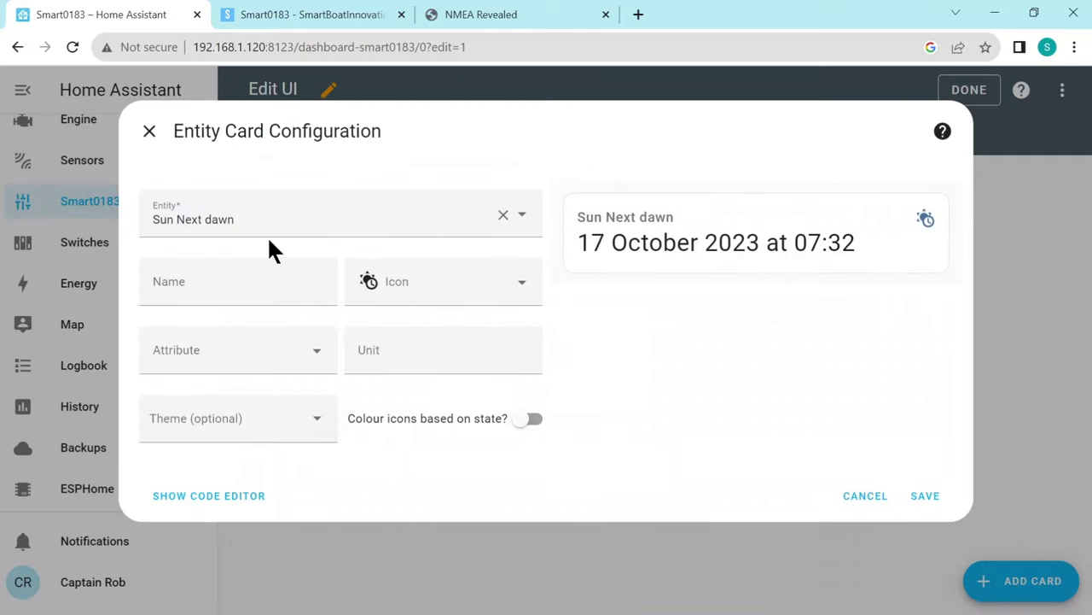
{"action": "left_click_drag", "start_coordinate": [244, 220], "coordinate": [131, 208]}
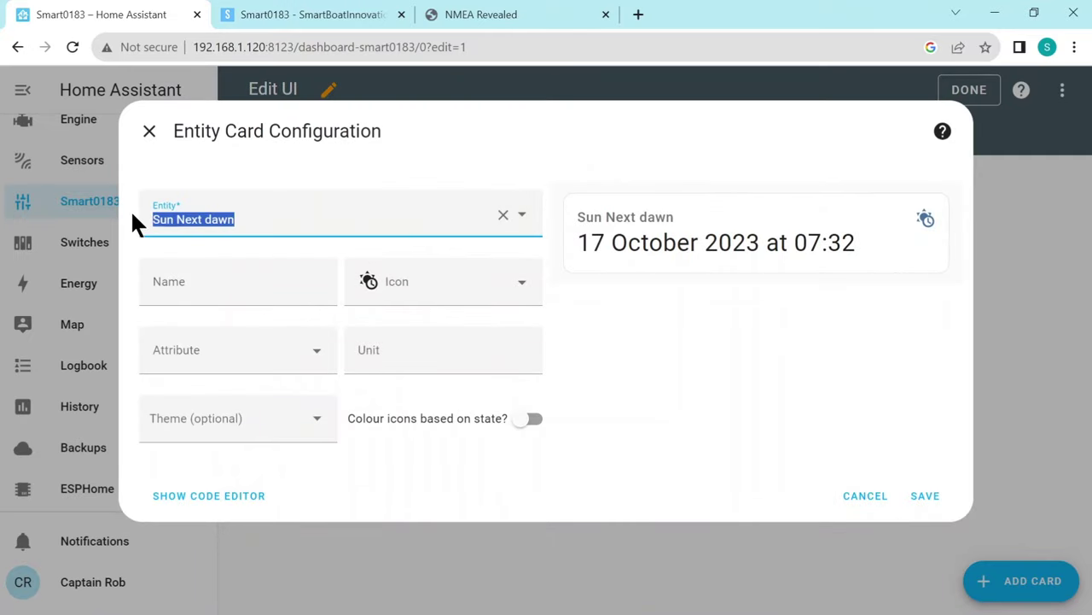
{"action": "type", "text": "hdm"}
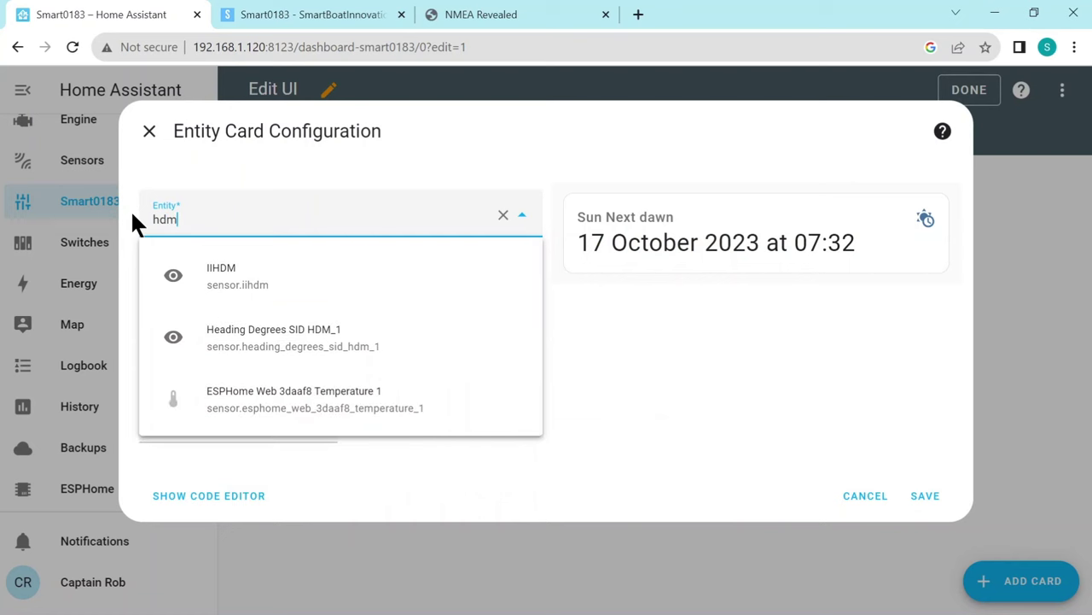
{"action": "left_click", "coordinate": [243, 348]}
Name the heading card "Heading M" and save it to the dashboard.
{"action": "left_click", "coordinate": [213, 285]}
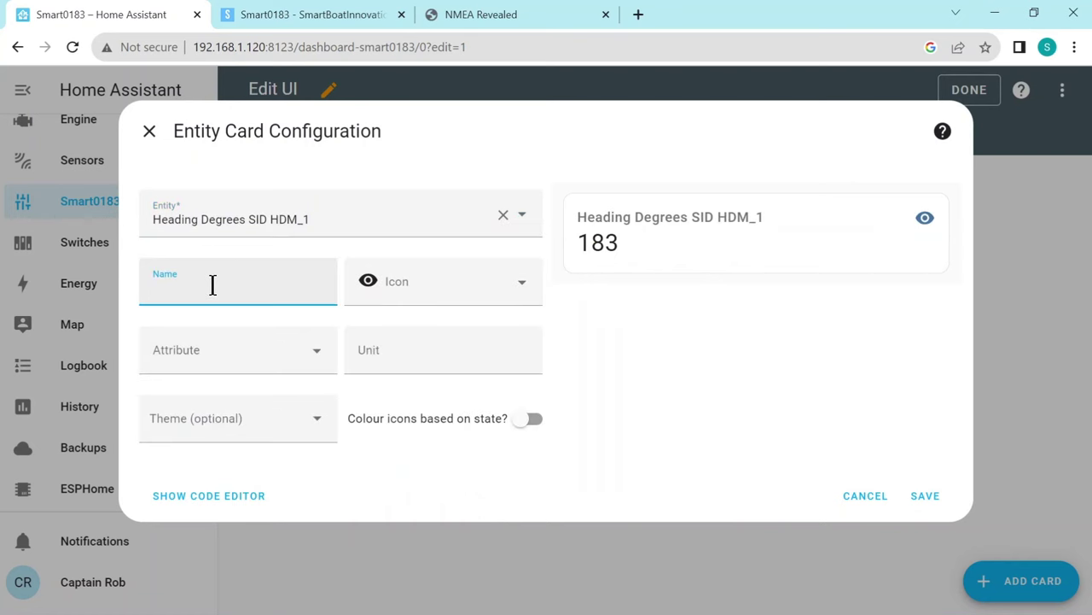
{"action": "type", "text": "Heading "}
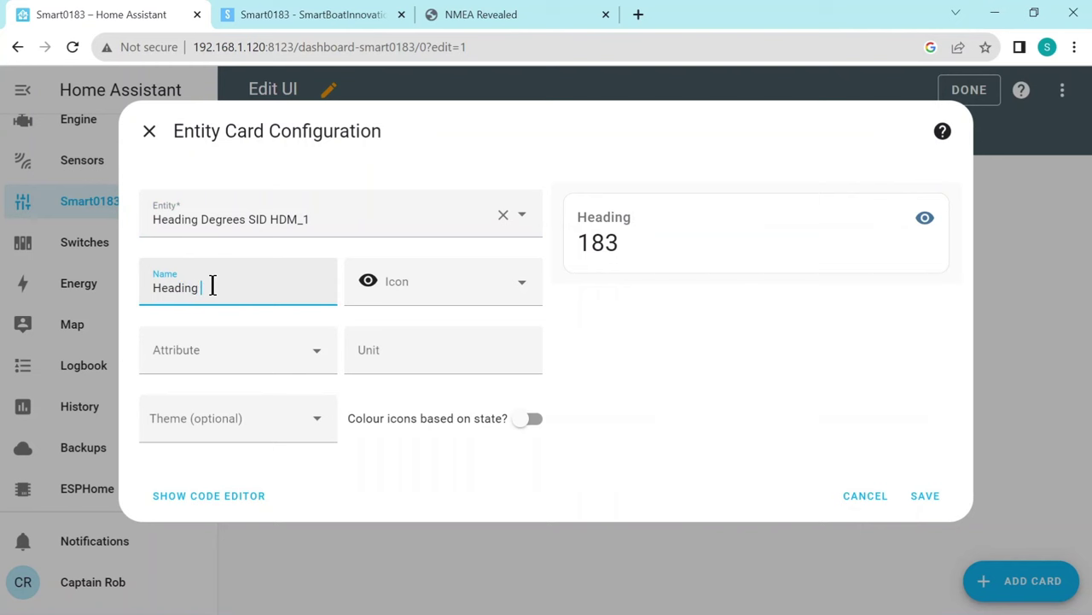
{"action": "type", "text": "M"}
{"action": "left_click", "coordinate": [922, 496]}
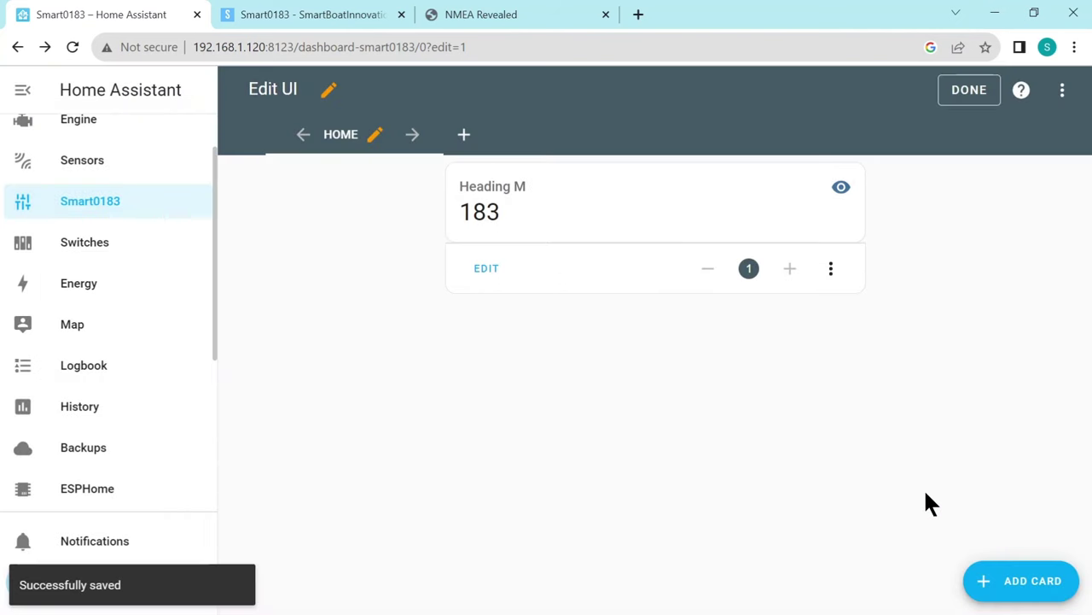
Add a second Entity card, searching for DBT and choosing Depth meters SID DBT_3 as its entity.
{"action": "left_click", "coordinate": [1001, 582]}
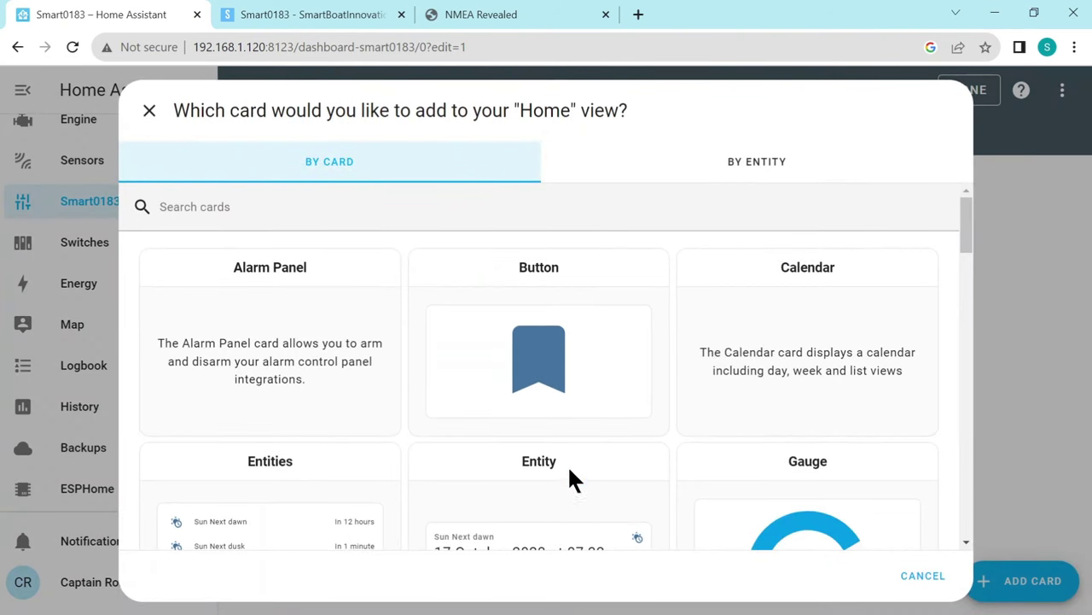
{"action": "left_click", "coordinate": [552, 459]}
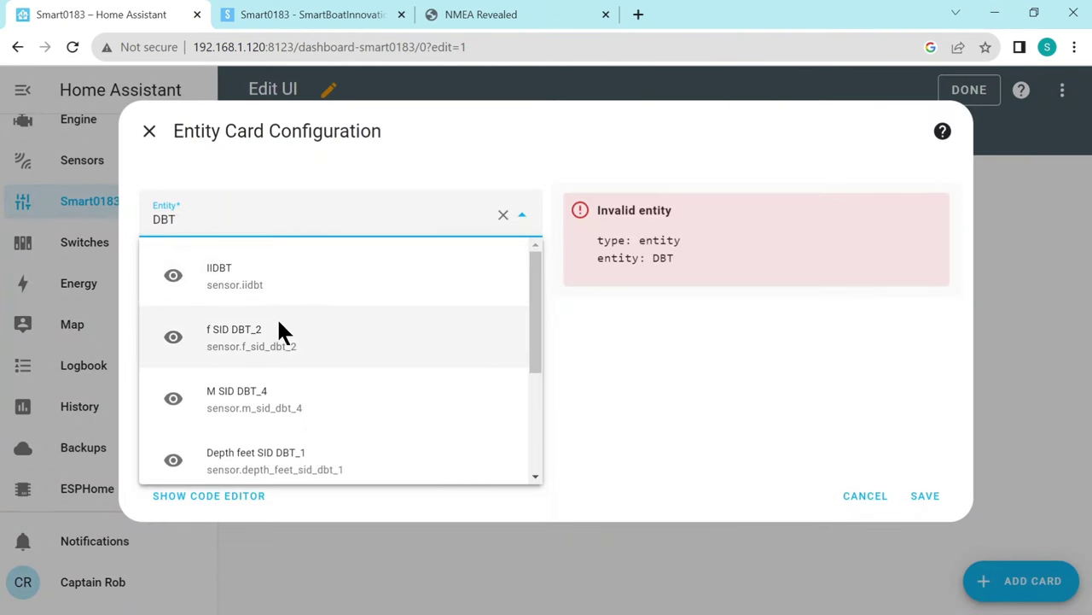
{"action": "scroll", "coordinate": [278, 323], "scroll_direction": "down", "scroll_amount": 2}
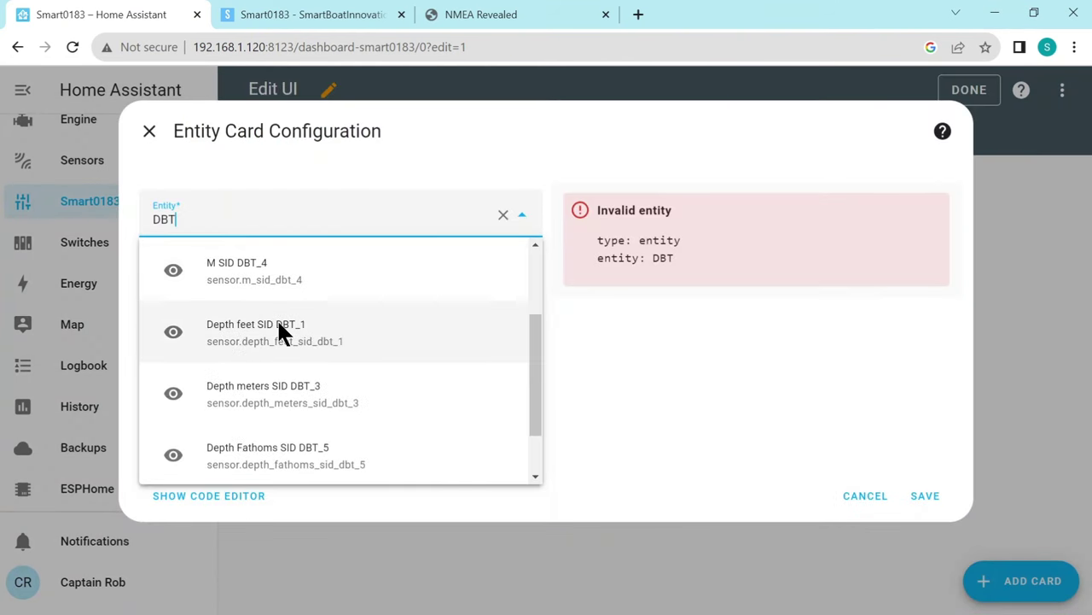
{"action": "left_click", "coordinate": [231, 389]}
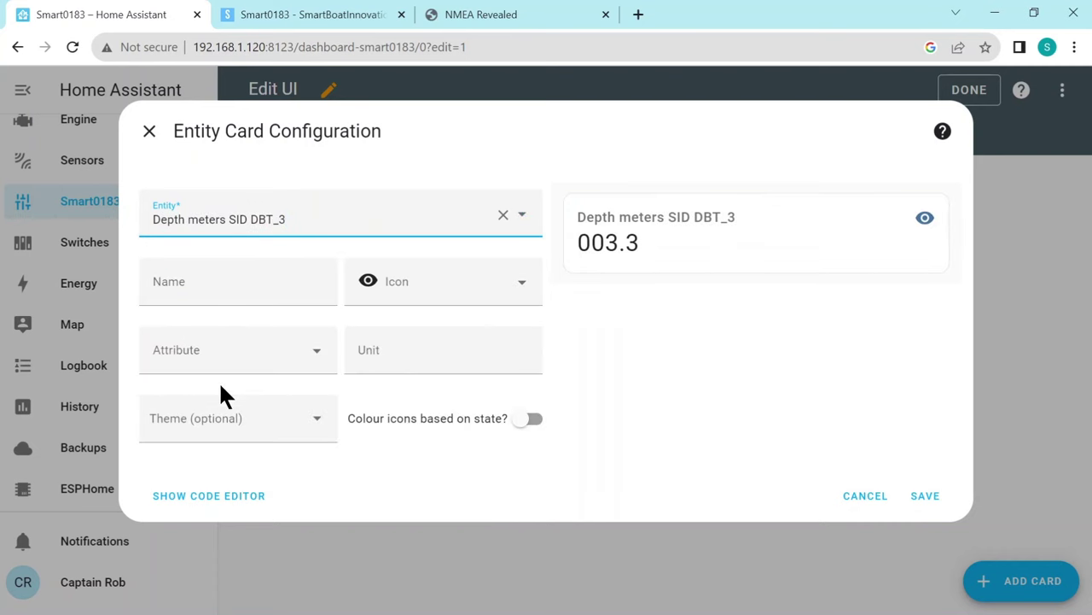
Name the depth card "Depth" with unit m, save it and finish editing the dashboard.
{"action": "left_click", "coordinate": [189, 290]}
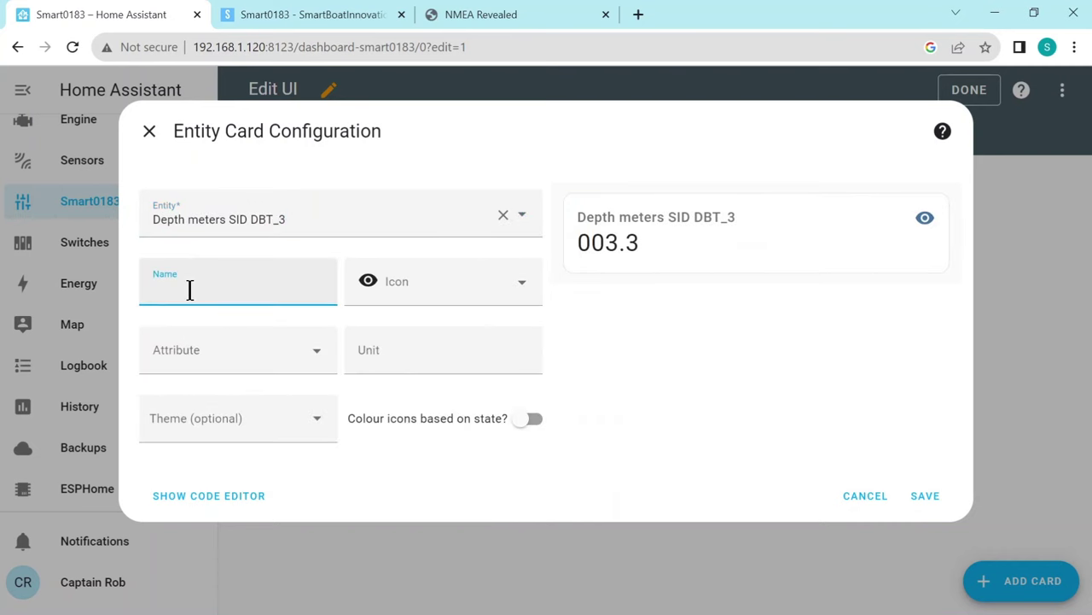
{"action": "type", "text": "Depth"}
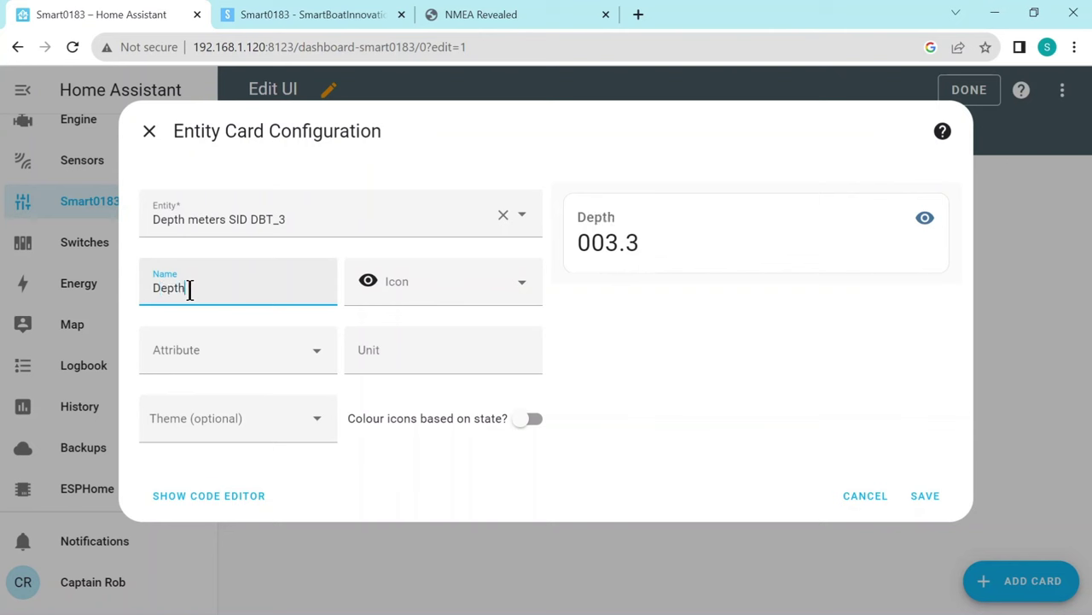
{"action": "left_click", "coordinate": [402, 351]}
{"action": "type", "text": "m"}
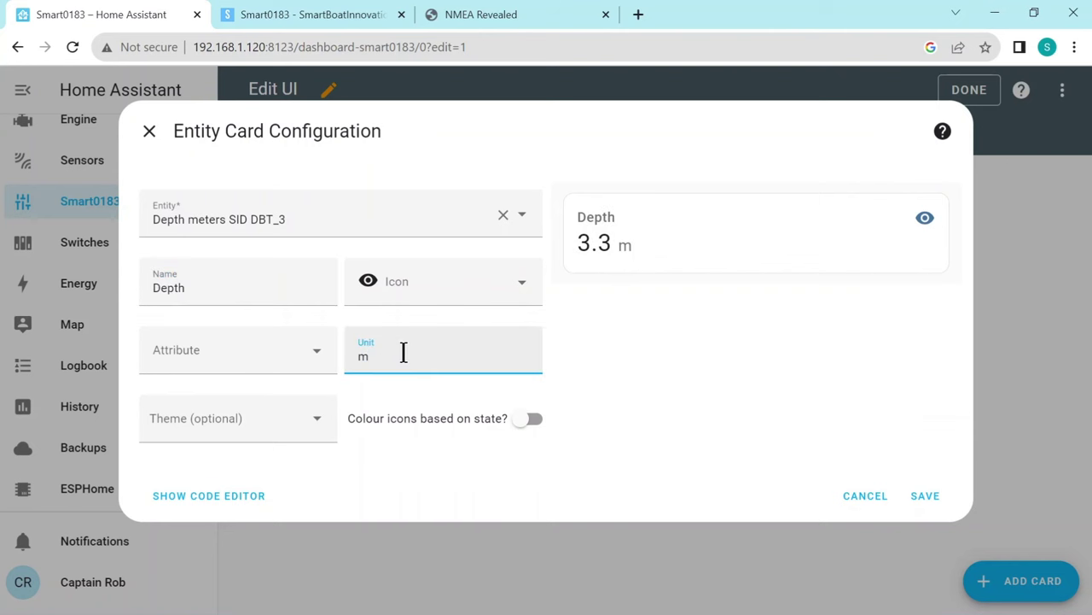
{"action": "left_click", "coordinate": [922, 497]}
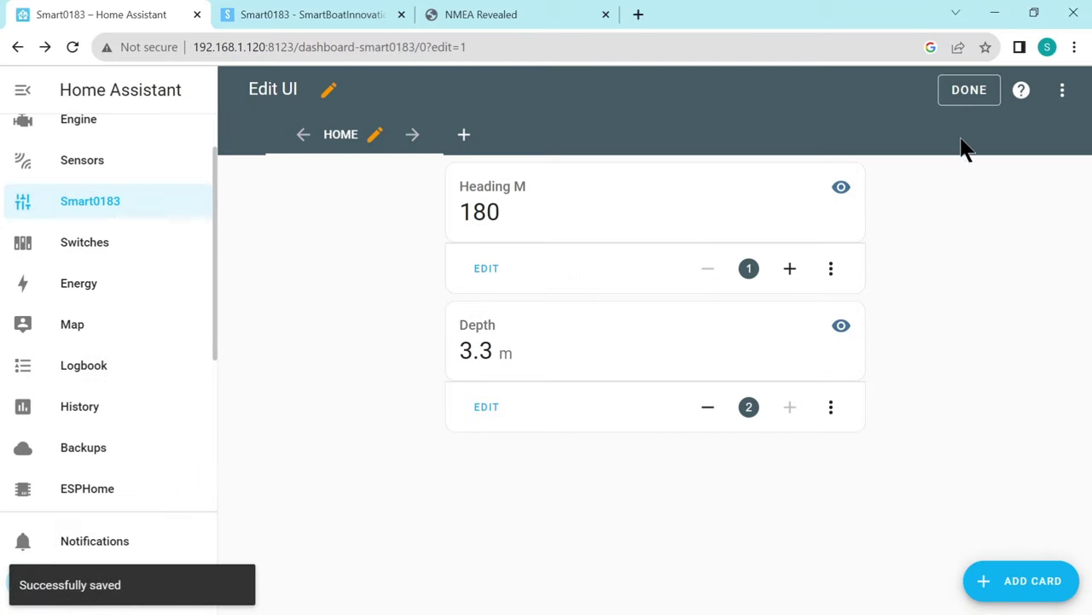
{"action": "left_click", "coordinate": [972, 94]}
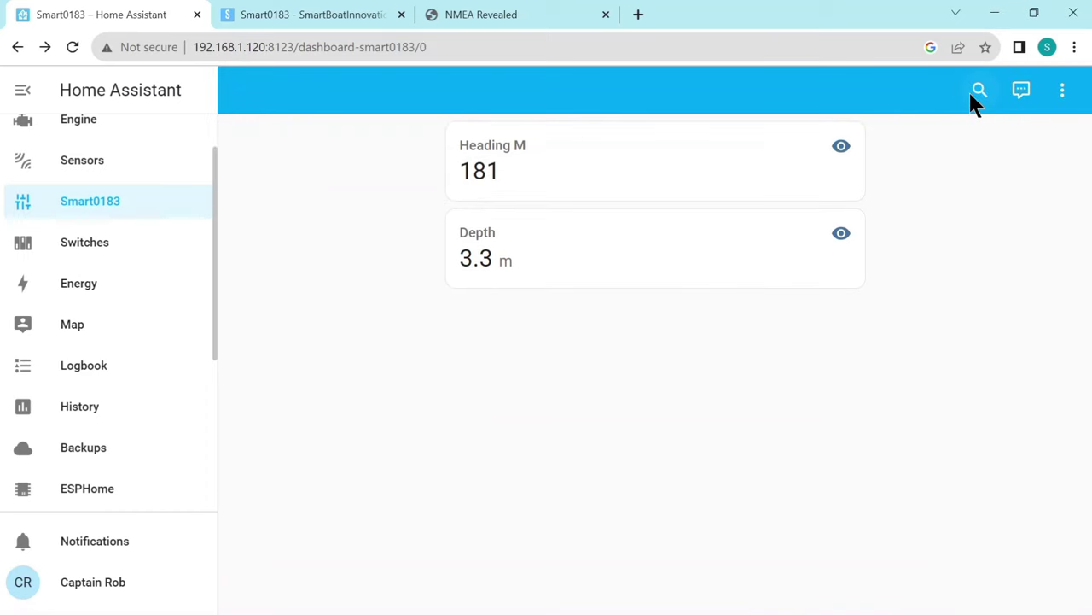